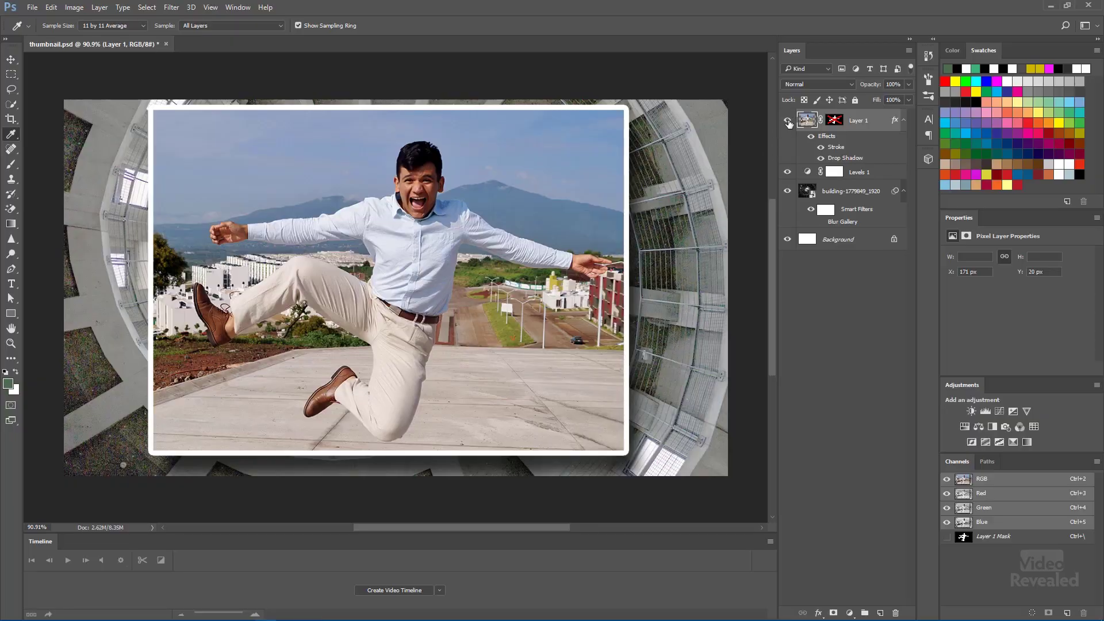
Toggle Layer 1's visibility, then view its layer mask on its own and return to the composite image
{"action": "left_click", "coordinate": [787, 121]}
{"action": "left_click", "coordinate": [788, 122]}
{"action": "left_click", "coordinate": [835, 119], "text": "alt"}
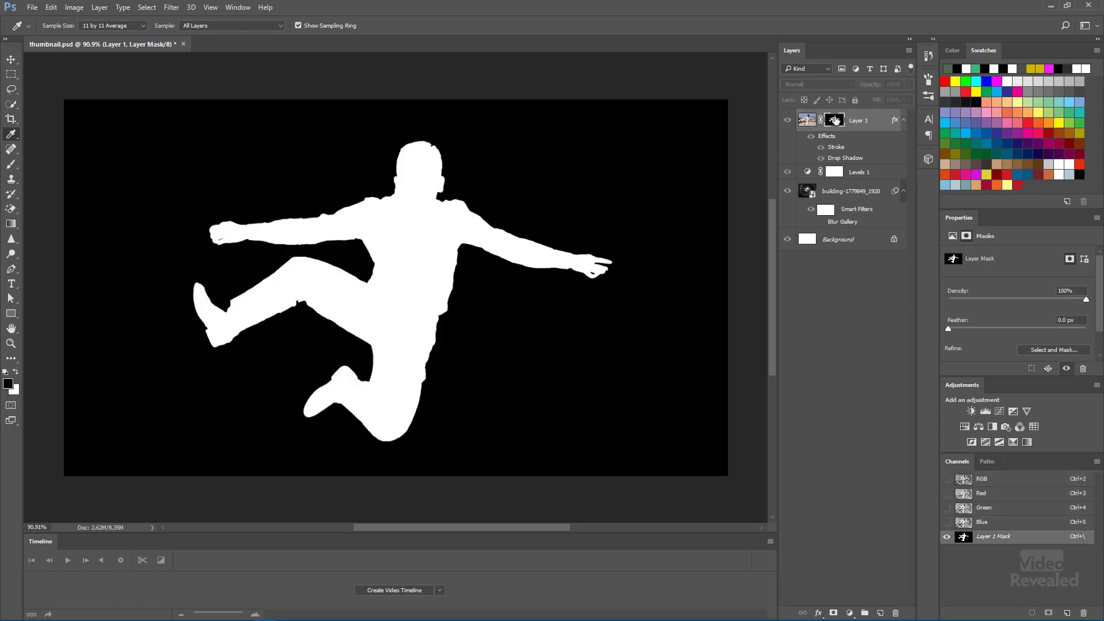
{"action": "left_click", "coordinate": [835, 120], "text": "alt"}
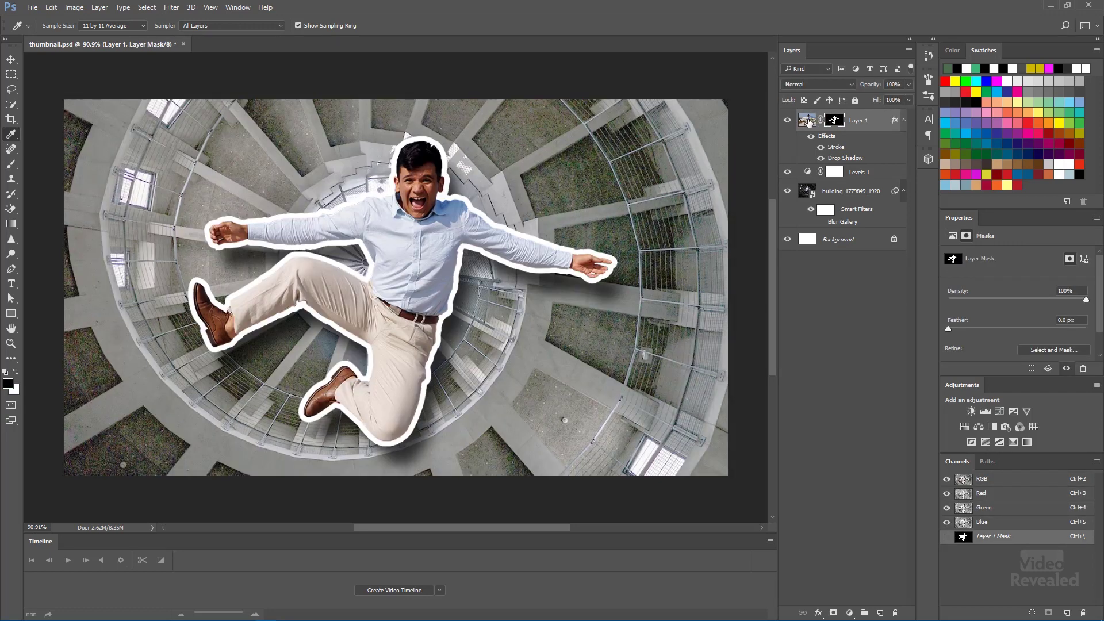
Duplicate Layer 1 and remove the layer mask and effects from the copy
{"action": "left_click", "coordinate": [808, 121]}
{"action": "key", "text": "ctrl+j"}
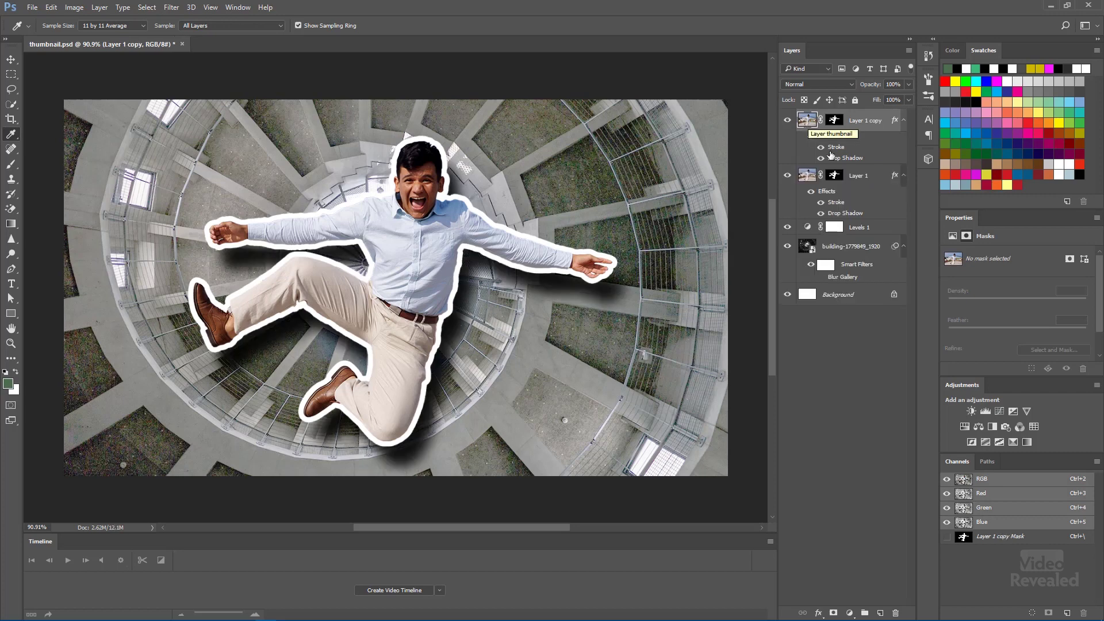
{"action": "left_click", "coordinate": [835, 120]}
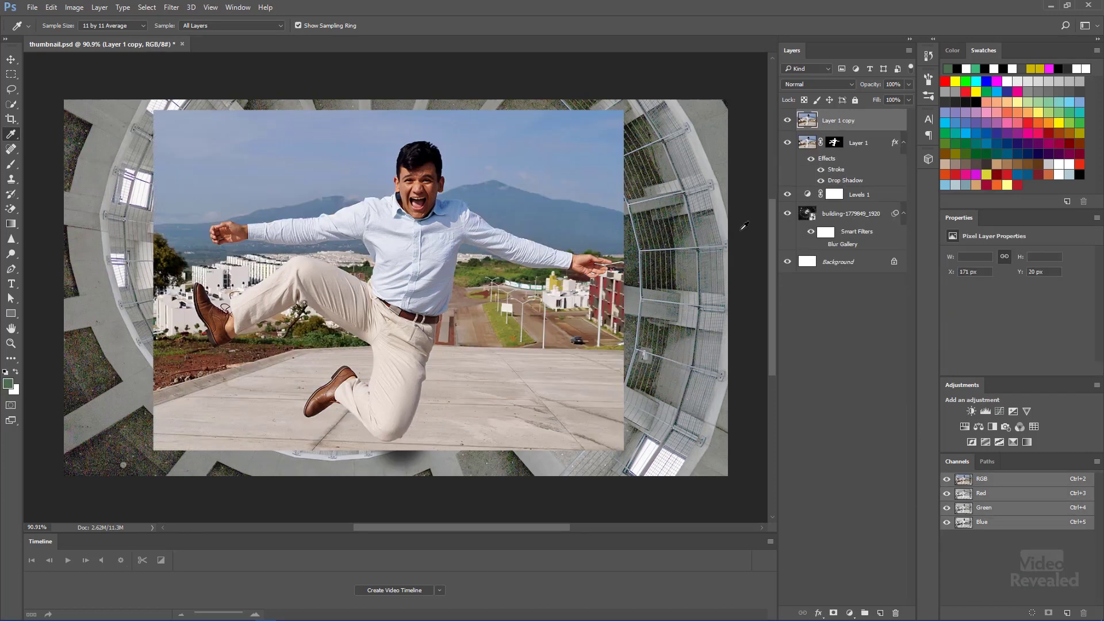
Hide every layer below Layer 1 copy, including the Background
{"action": "left_click", "coordinate": [787, 214]}
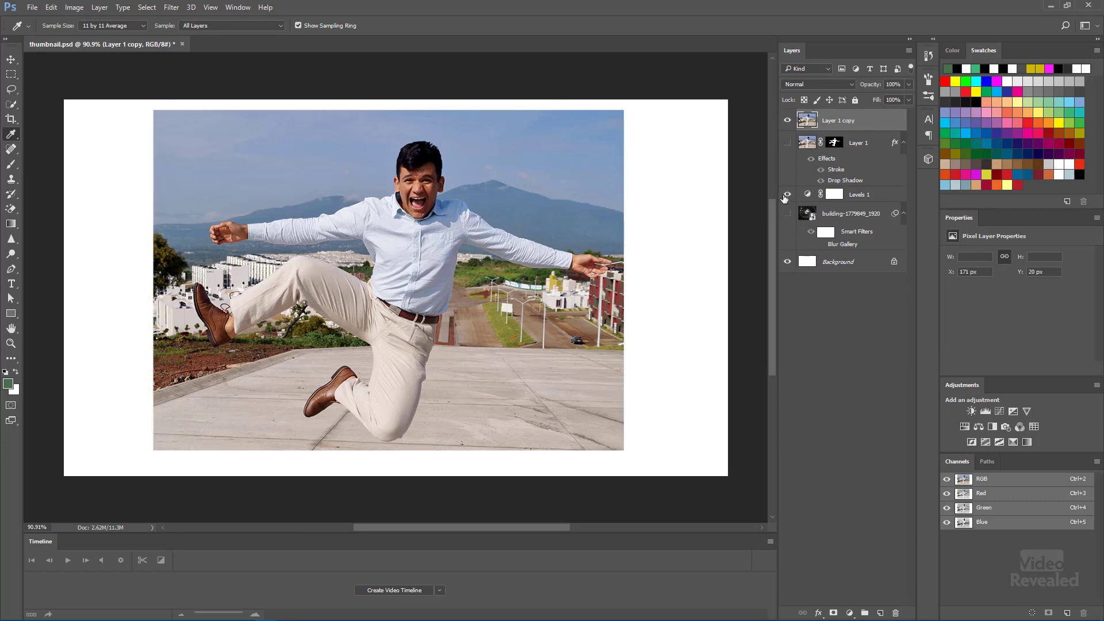
{"action": "left_click", "coordinate": [787, 262]}
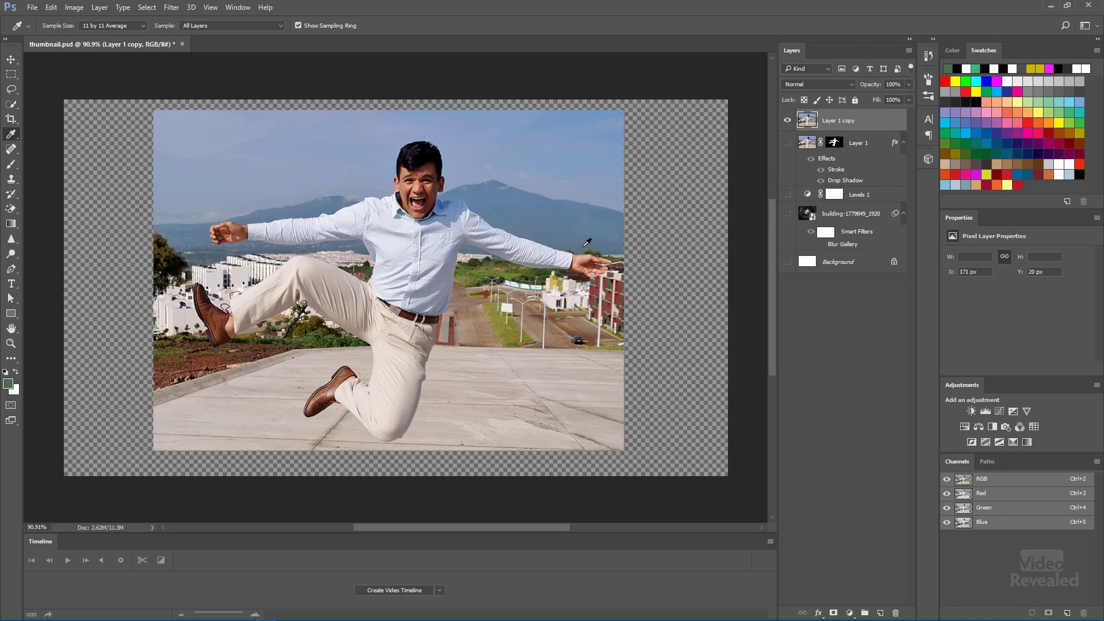
Select the man's head, the arm stretched out over the raised leg and most of his torso with the Quick Selection tool
{"action": "scroll", "coordinate": [514, 185], "scroll_direction": "up", "scroll_amount": 4}
{"action": "left_click_drag", "start_coordinate": [507, 180], "coordinate": [519, 149]}
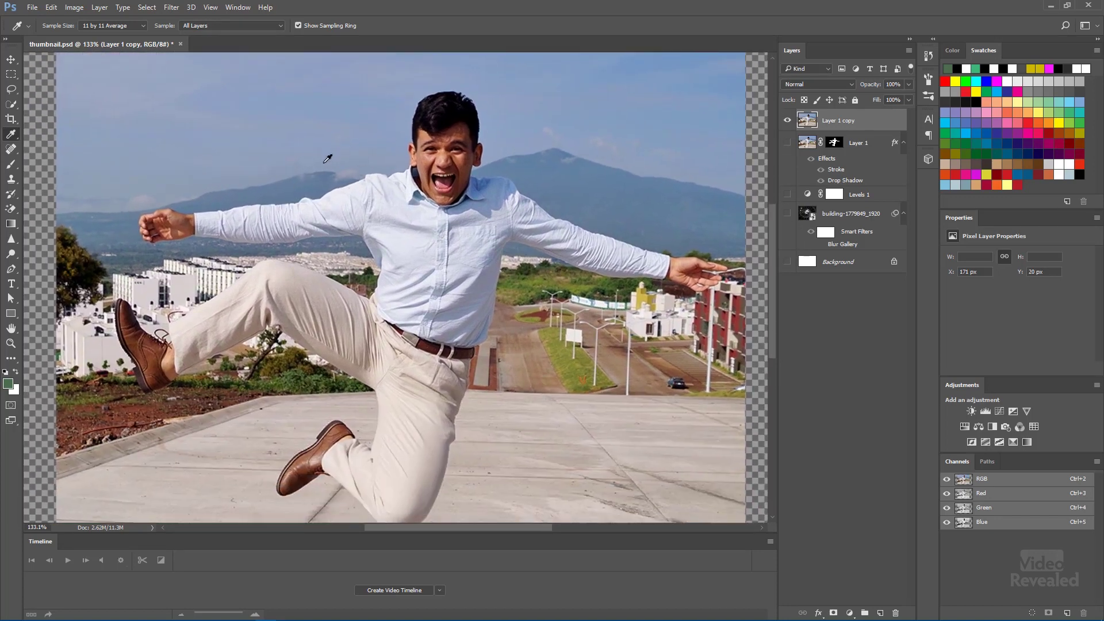
{"action": "left_click", "coordinate": [12, 106]}
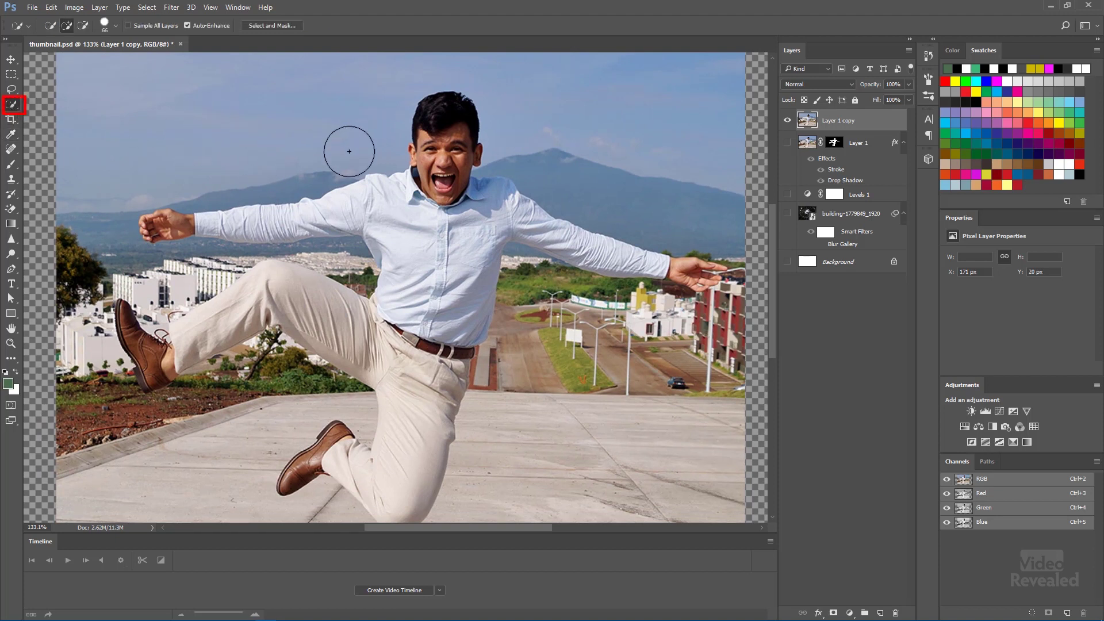
{"action": "left_click_drag", "start_coordinate": [402, 197], "coordinate": [452, 204]}
{"action": "scroll", "coordinate": [419, 216], "scroll_direction": "up", "scroll_amount": 3}
{"action": "mouse_move", "coordinate": [466, 121]}
{"action": "left_mouse_down"}
{"action": "mouse_move", "coordinate": [455, 366]}
{"action": "mouse_move", "coordinate": [412, 285]}
{"action": "mouse_move", "coordinate": [208, 254]}
{"action": "mouse_move", "coordinate": [112, 267]}
{"action": "mouse_move", "coordinate": [233, 237]}
{"action": "mouse_move", "coordinate": [179, 250]}
{"action": "mouse_move", "coordinate": [281, 245]}
{"action": "mouse_move", "coordinate": [308, 254]}
{"action": "mouse_move", "coordinate": [297, 285]}
{"action": "mouse_move", "coordinate": [442, 269]}
{"action": "left_mouse_up"}
{"action": "key", "text": "alt"}
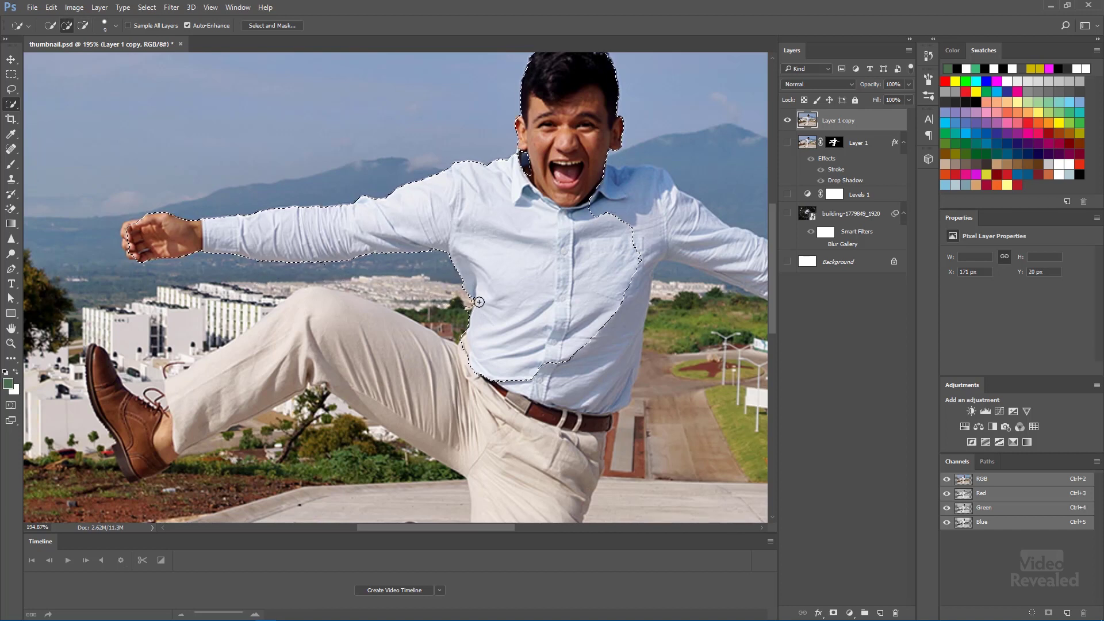
Extend the quick selection over the raised leg and its shoe, resizing the brush to 16 px
{"action": "right_click", "coordinate": [435, 387], "text": "alt"}
{"action": "mouse_move", "coordinate": [444, 389]}
{"action": "left_mouse_down"}
{"action": "mouse_move", "coordinate": [326, 351]}
{"action": "mouse_move", "coordinate": [229, 385]}
{"action": "mouse_move", "coordinate": [169, 425]}
{"action": "left_mouse_up"}
{"action": "right_click", "coordinate": [166, 428], "text": "alt"}
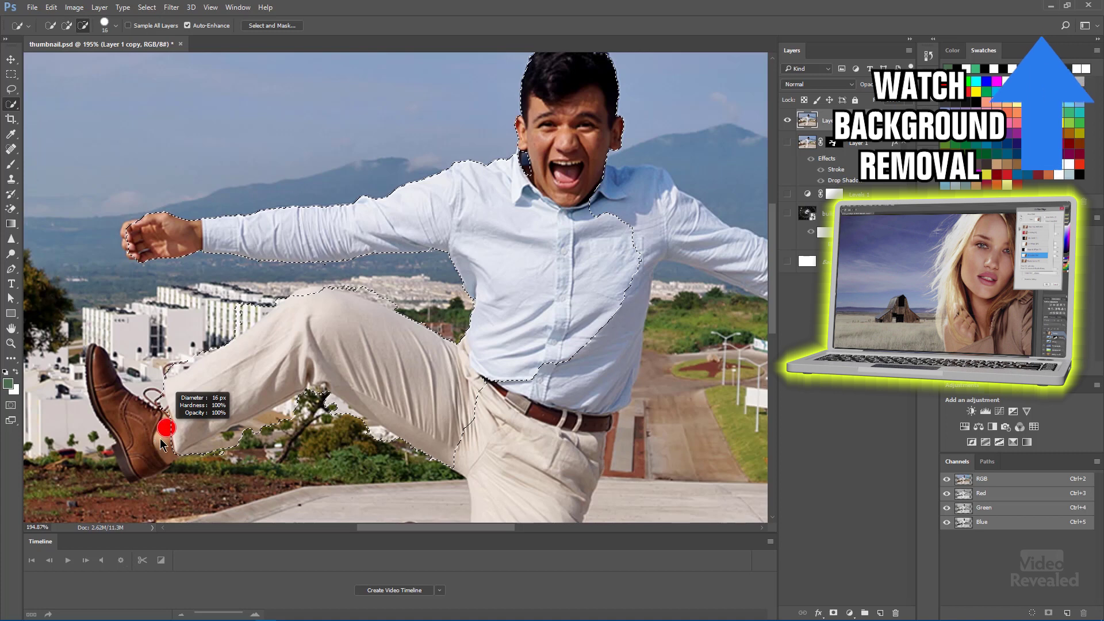
{"action": "mouse_move", "coordinate": [112, 391]}
{"action": "left_mouse_down"}
{"action": "mouse_move", "coordinate": [143, 442]}
{"action": "mouse_move", "coordinate": [172, 440]}
{"action": "left_mouse_up"}
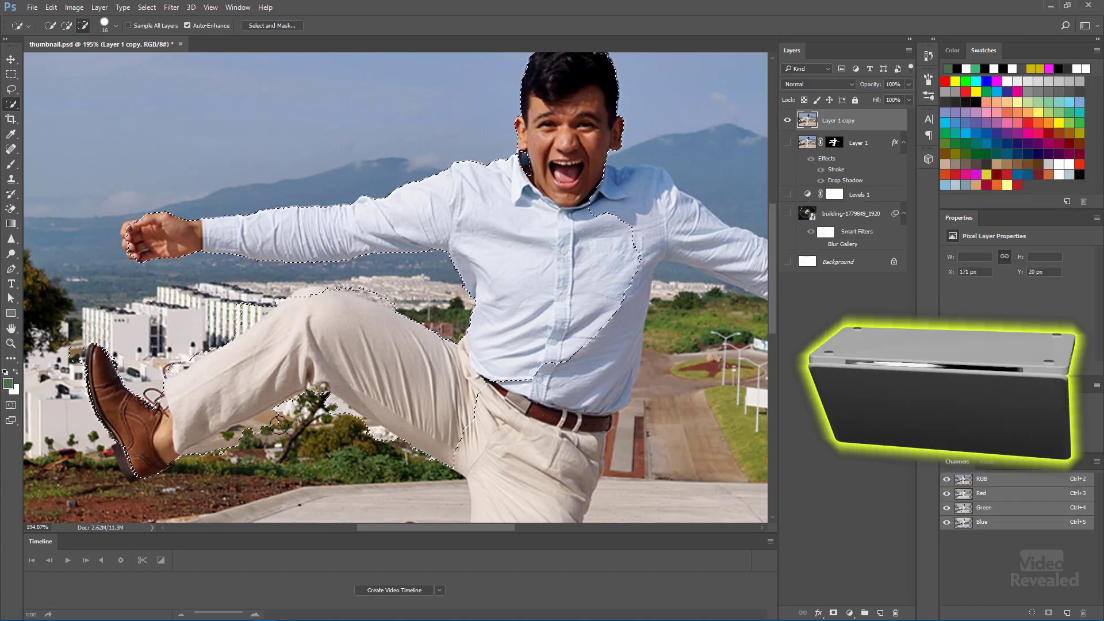
Subtract the spilled background below and above the raised leg from the selection
{"action": "left_click_drag", "start_coordinate": [195, 453], "coordinate": [210, 460]}
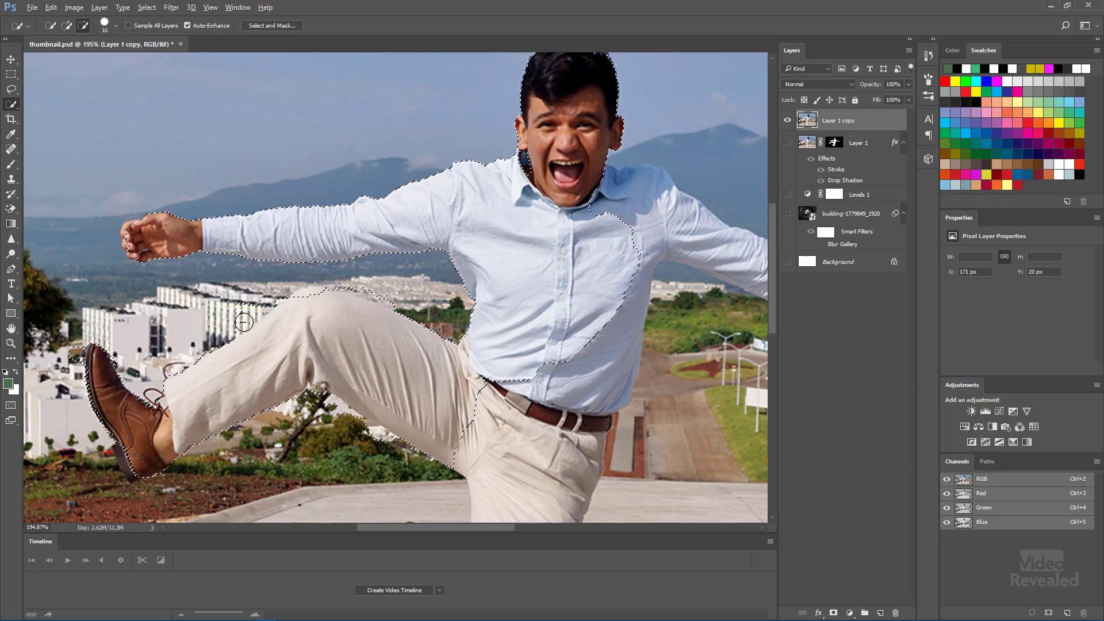
{"action": "key", "text": "alt"}
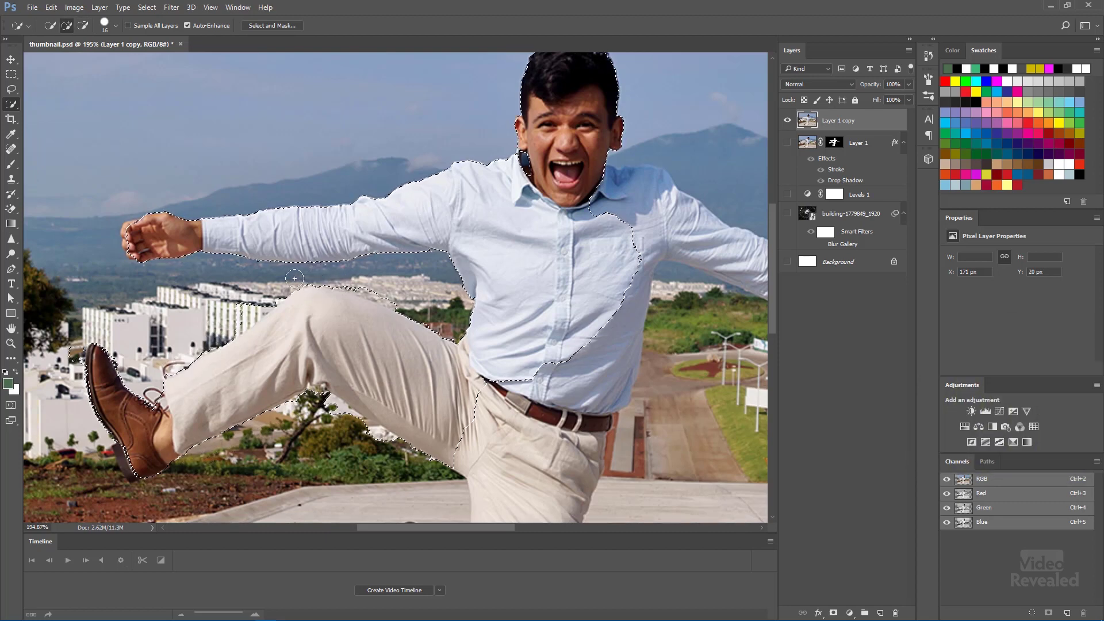
{"action": "key", "text": "alt"}
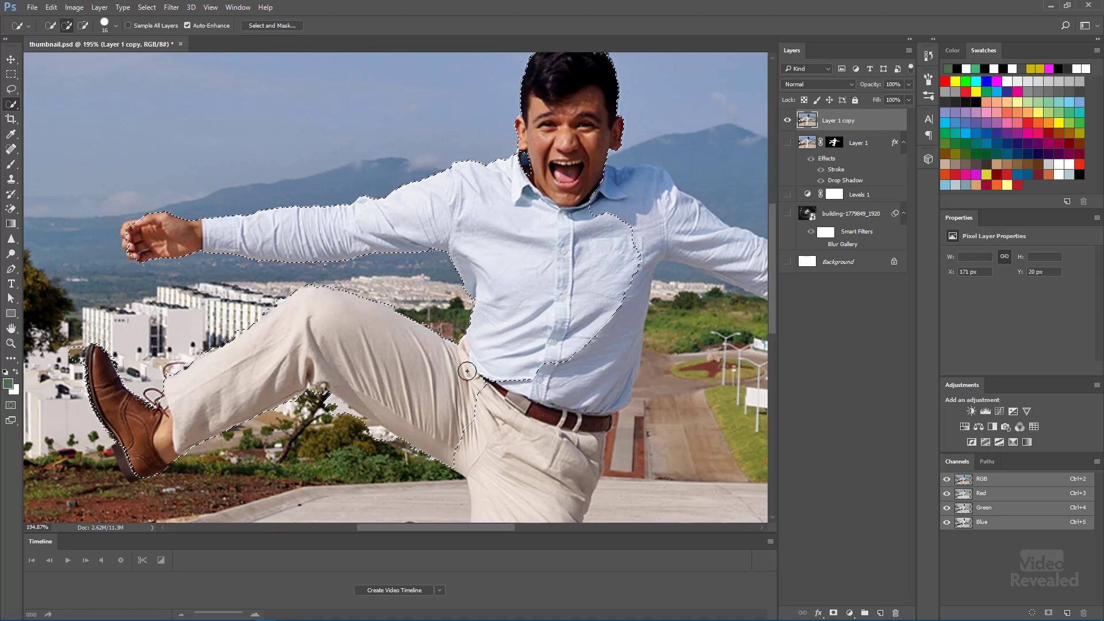
Add the rest of the bent lower leg's shoe to the selection and subtract the ground between shoe and thigh
{"action": "scroll", "coordinate": [466, 371], "scroll_direction": "down", "scroll_amount": 5}
{"action": "scroll", "coordinate": [467, 371], "scroll_direction": "right", "scroll_amount": 3}
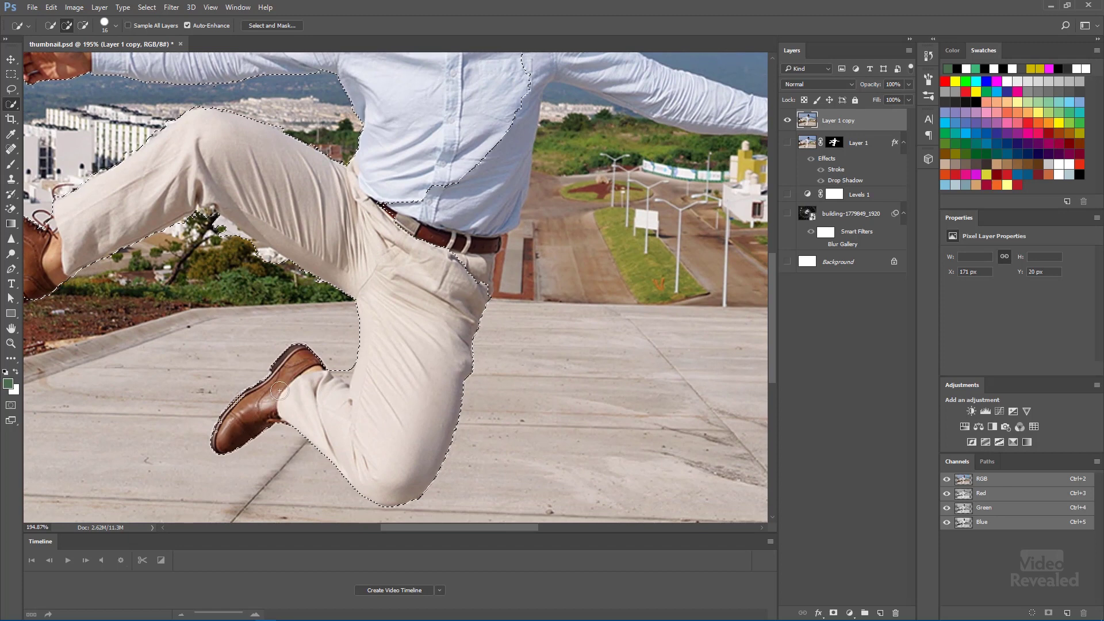
{"action": "left_click_drag", "start_coordinate": [280, 392], "coordinate": [297, 374]}
{"action": "left_click", "coordinate": [344, 371], "text": "alt"}
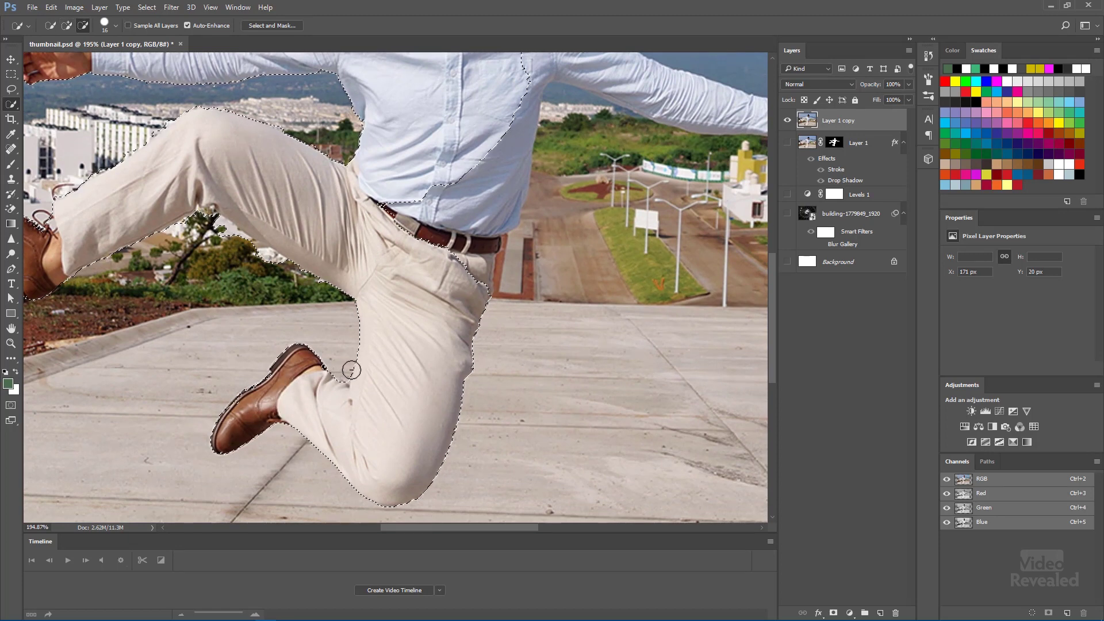
Subtract the background strip beside the man's belt and hip from the selection
{"action": "scroll", "coordinate": [456, 346], "scroll_direction": "up", "scroll_amount": 5}
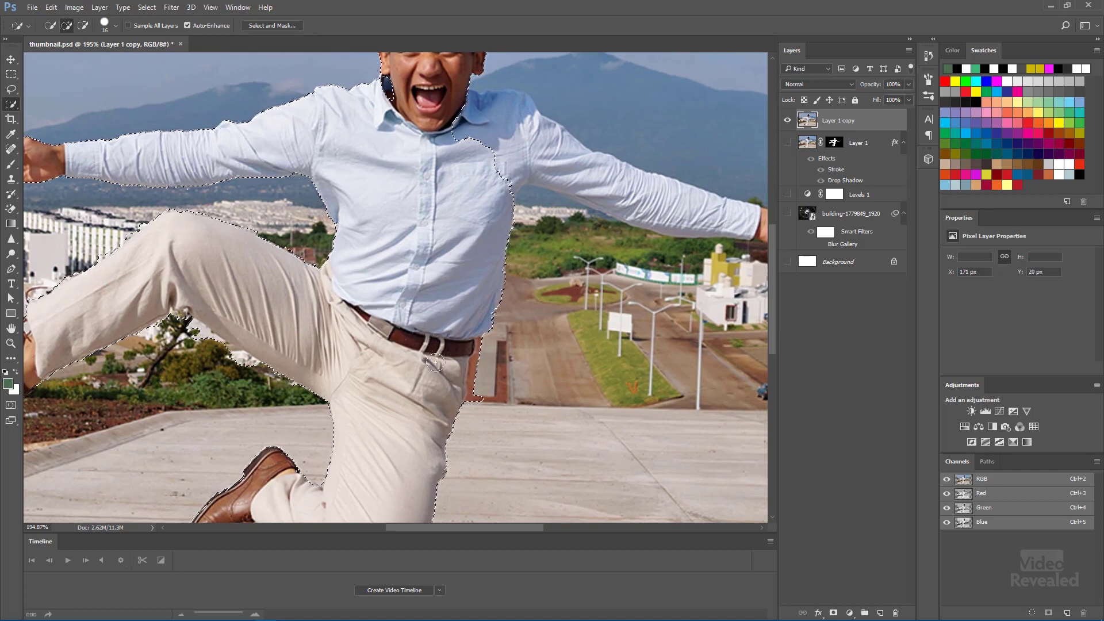
{"action": "left_click", "coordinate": [477, 371], "text": "alt"}
{"action": "left_click", "coordinate": [476, 404], "text": "alt"}
Add the remaining chest, shoulder, arm and hand to the selection and subtract the background under that arm
{"action": "mouse_move", "coordinate": [553, 282]}
{"action": "left_mouse_down"}
{"action": "mouse_move", "coordinate": [467, 371]}
{"action": "mouse_move", "coordinate": [441, 366]}
{"action": "left_mouse_up"}
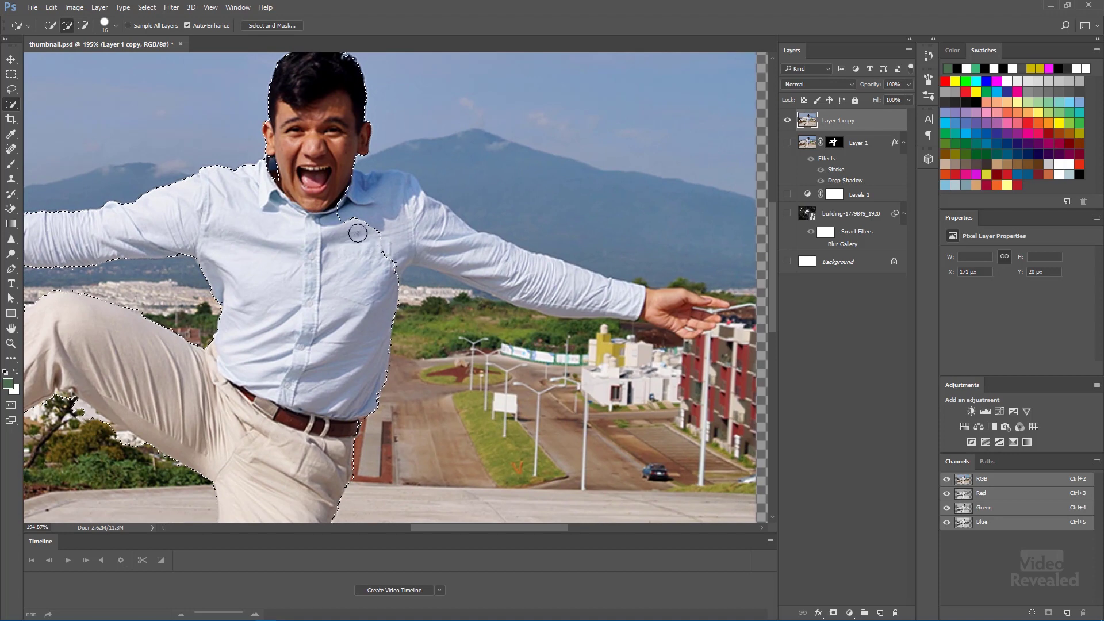
{"action": "mouse_move", "coordinate": [358, 233]}
{"action": "left_mouse_down"}
{"action": "mouse_move", "coordinate": [411, 232]}
{"action": "mouse_move", "coordinate": [452, 249]}
{"action": "left_mouse_up"}
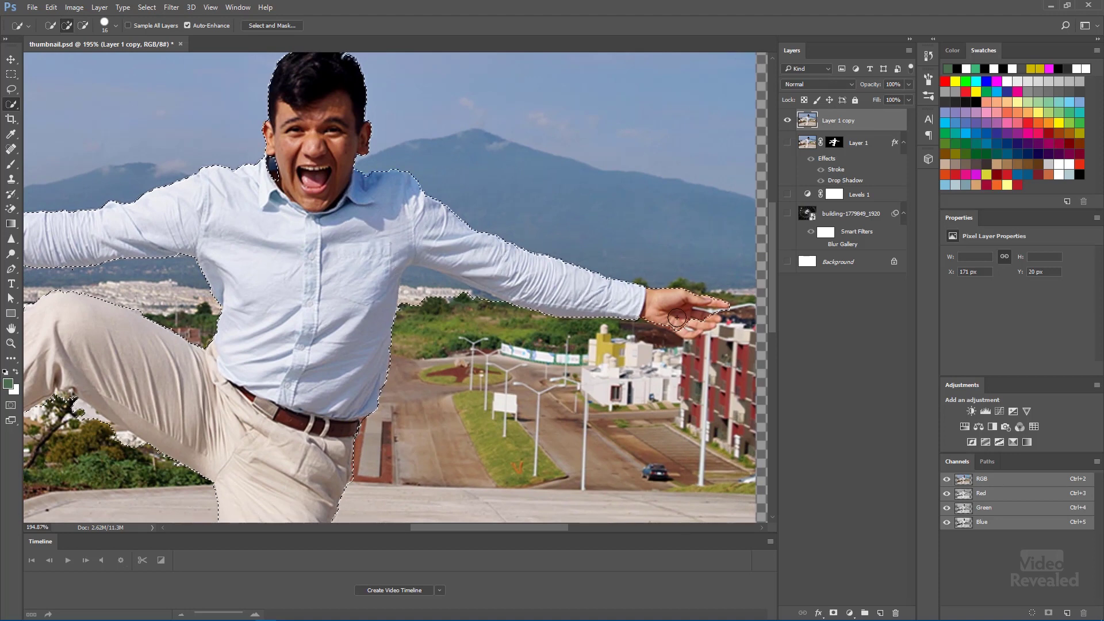
{"action": "left_click", "coordinate": [424, 287], "text": "alt"}
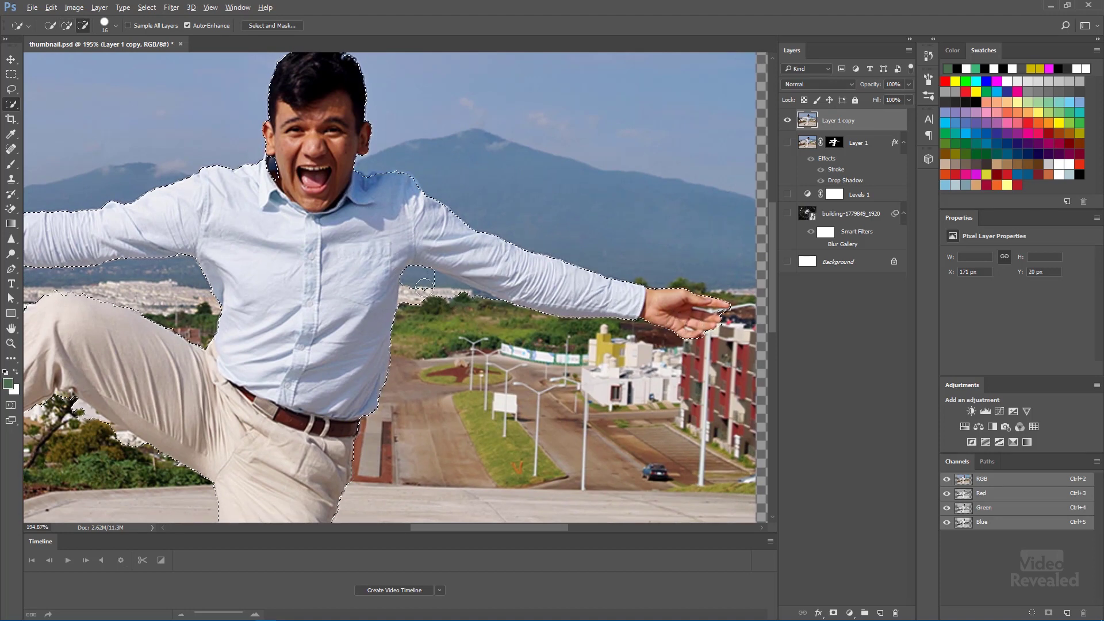
{"action": "left_click_drag", "start_coordinate": [424, 286], "coordinate": [470, 301]}
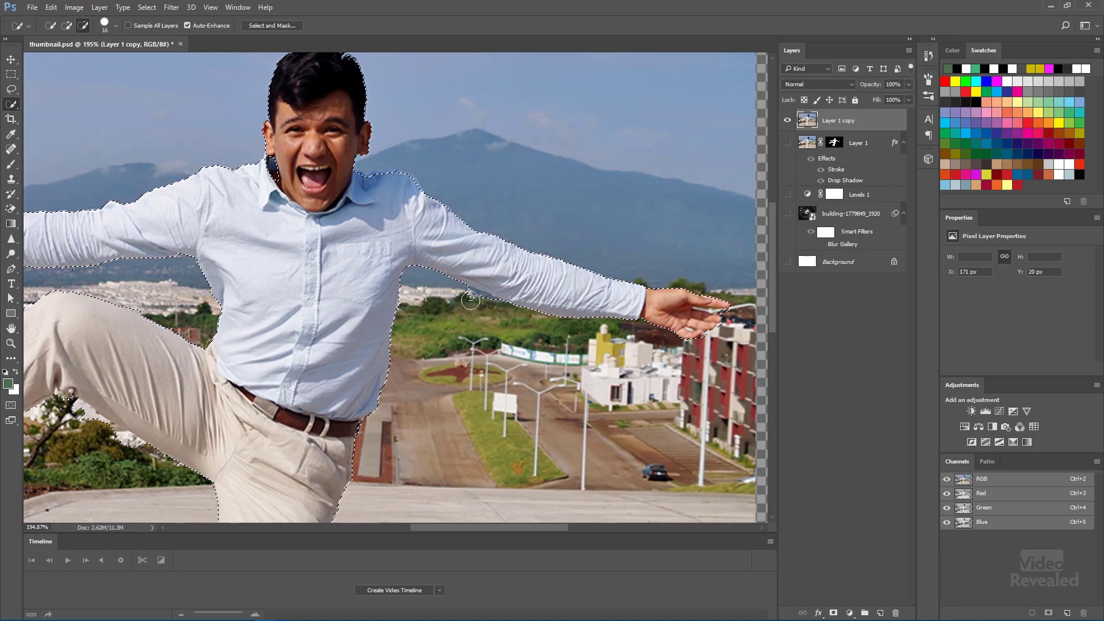
Check the selection outline around the man, then open it in Select and Mask with the On White view
{"action": "scroll", "coordinate": [466, 304], "scroll_direction": "down", "scroll_amount": 3}
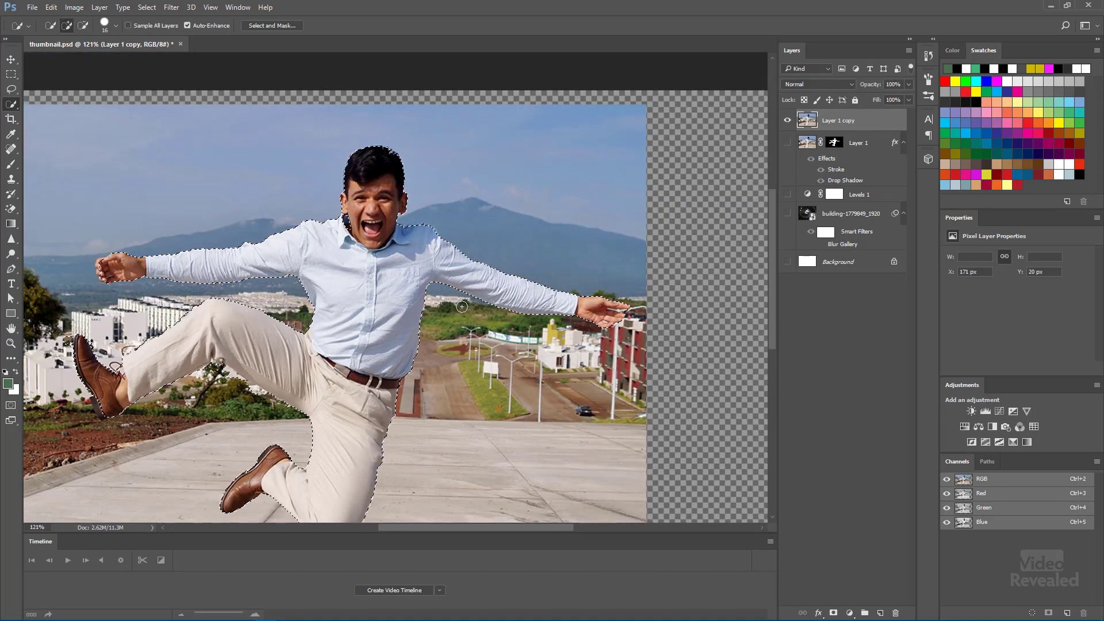
{"action": "scroll", "coordinate": [462, 307], "scroll_direction": "left", "scroll_amount": 4}
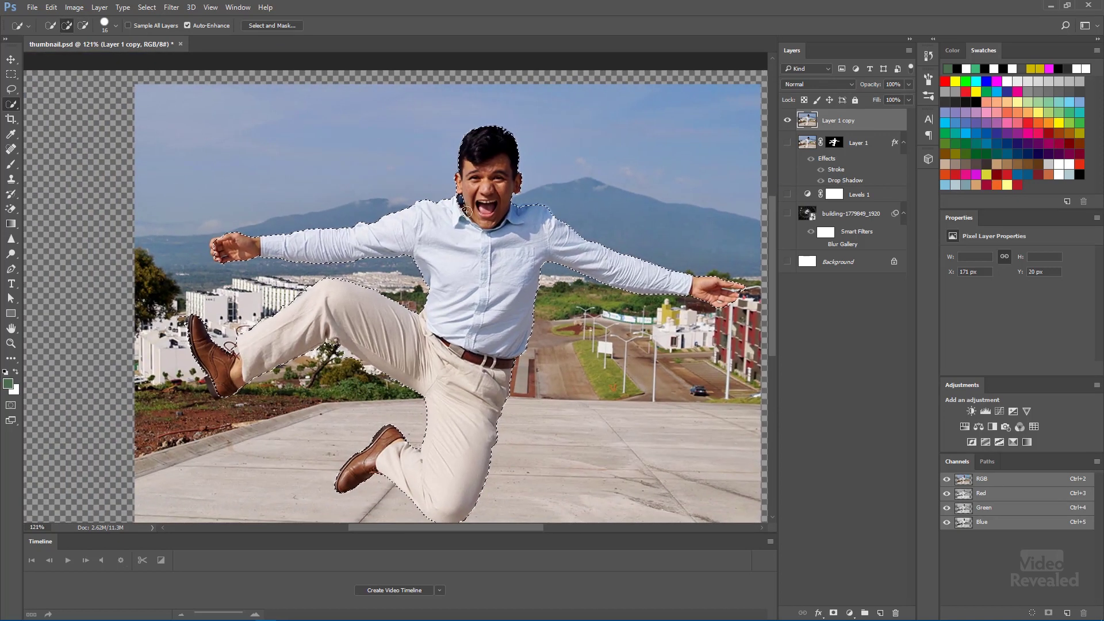
{"action": "scroll", "coordinate": [467, 213], "scroll_direction": "up", "scroll_amount": 5}
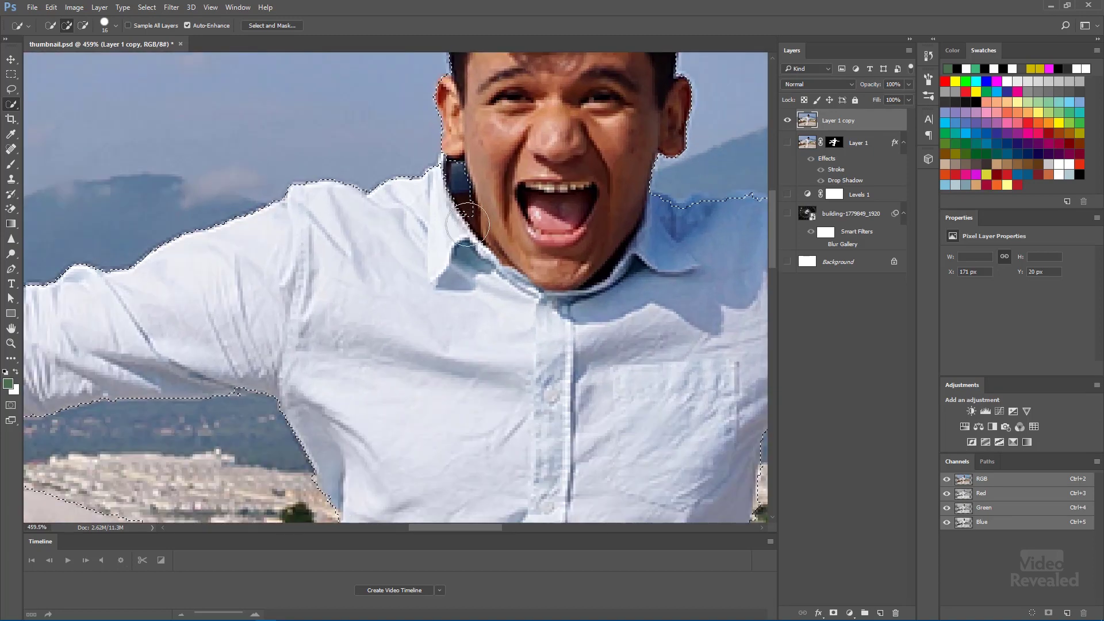
{"action": "scroll", "coordinate": [467, 225], "scroll_direction": "down", "scroll_amount": 2}
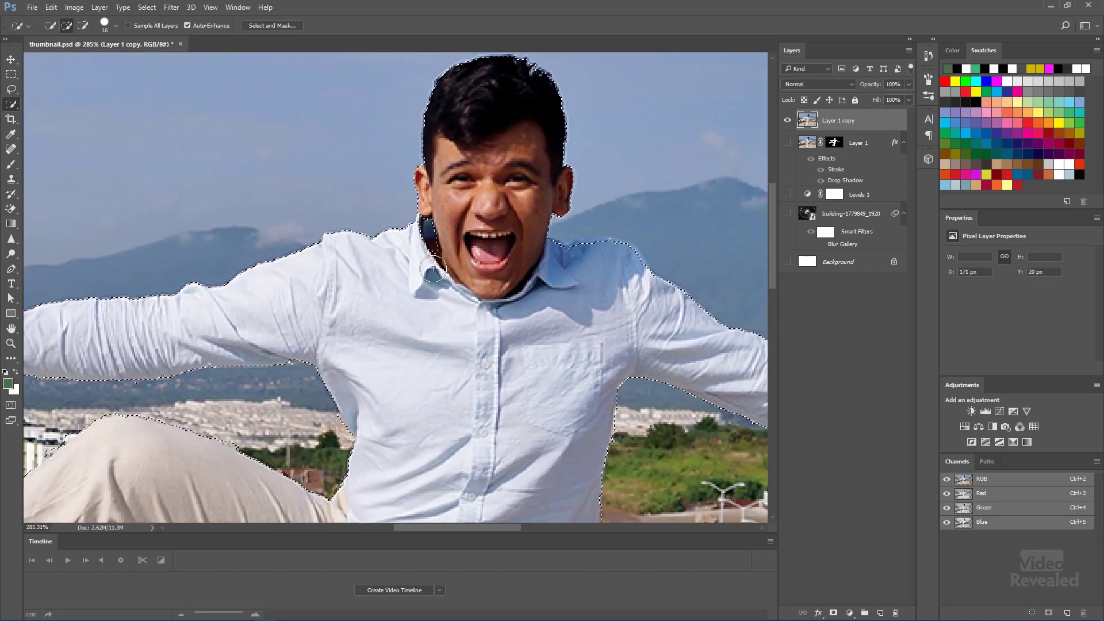
{"action": "scroll", "coordinate": [433, 270], "scroll_direction": "down", "scroll_amount": 3}
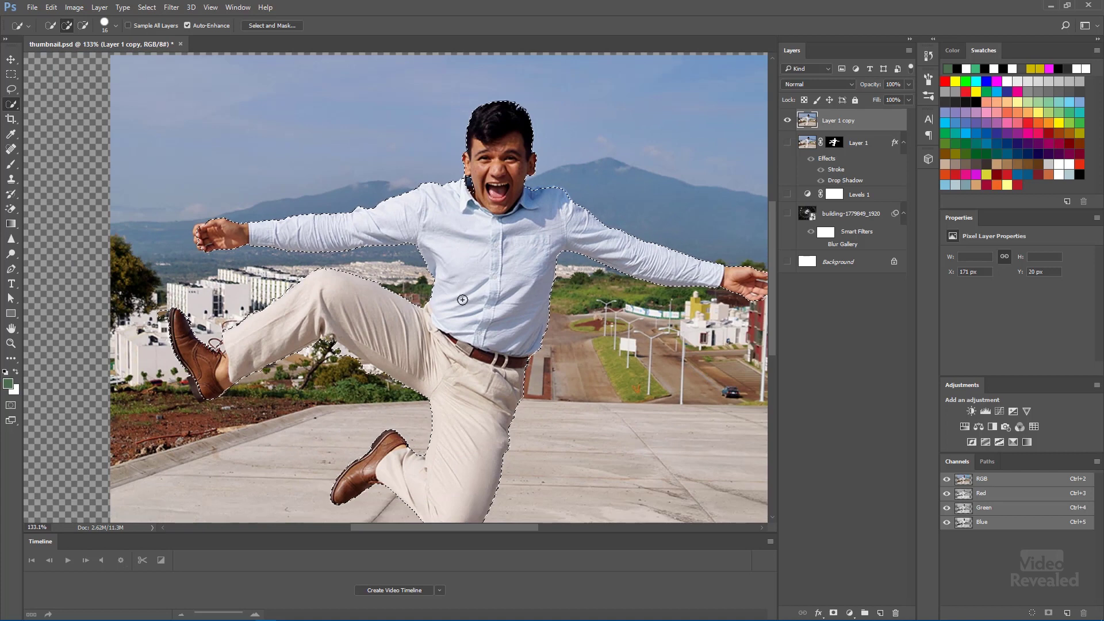
{"action": "scroll", "coordinate": [463, 299], "scroll_direction": "down", "scroll_amount": 2}
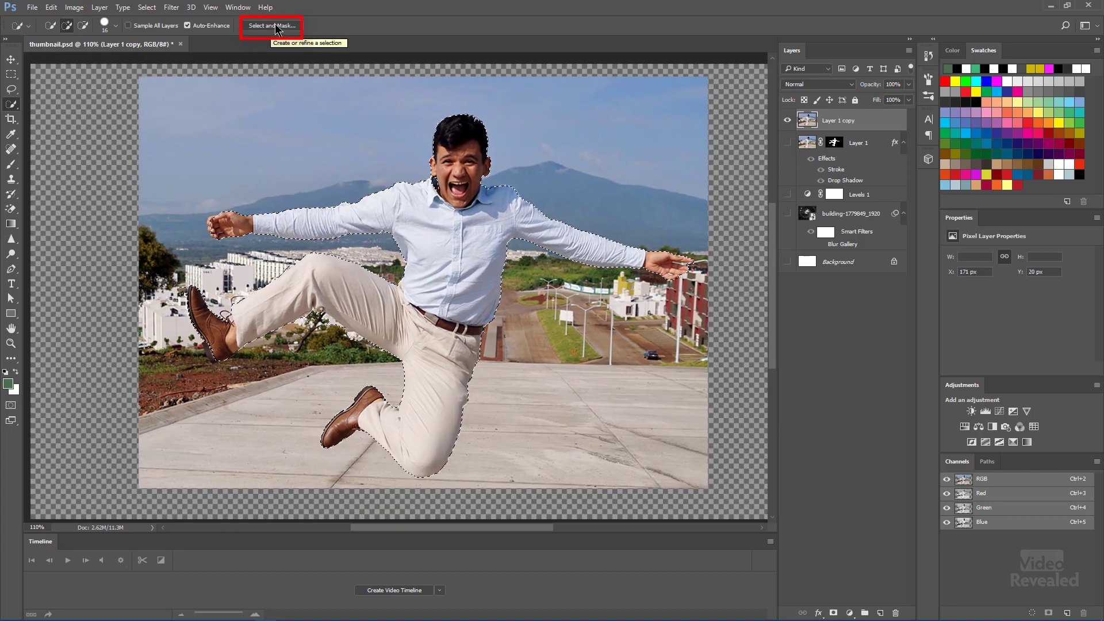
{"action": "left_click", "coordinate": [275, 29]}
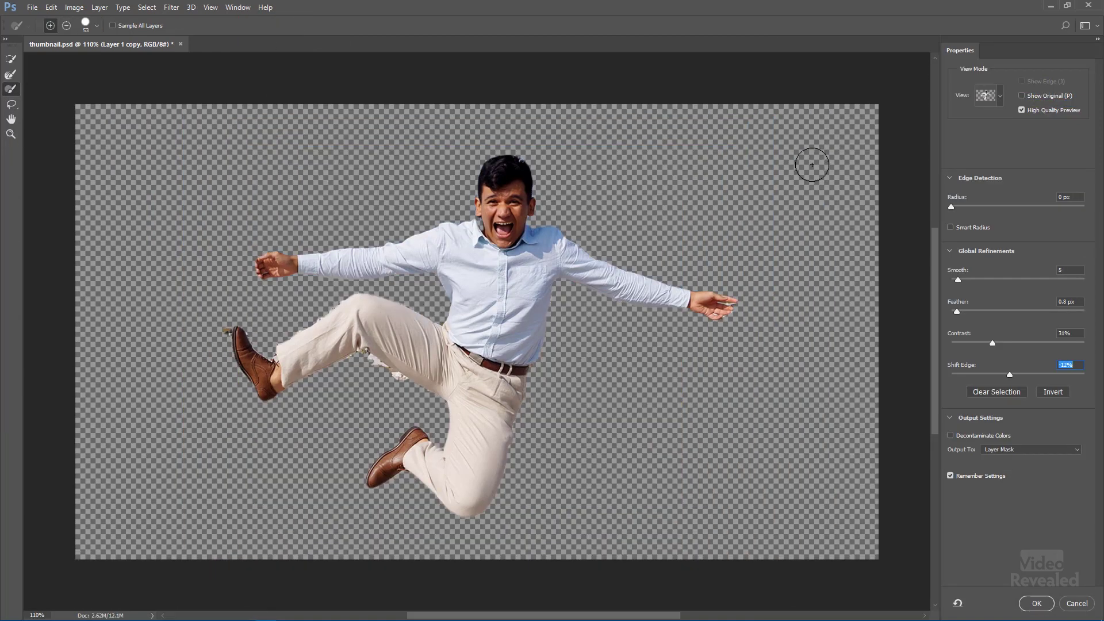
{"action": "left_click", "coordinate": [987, 96]}
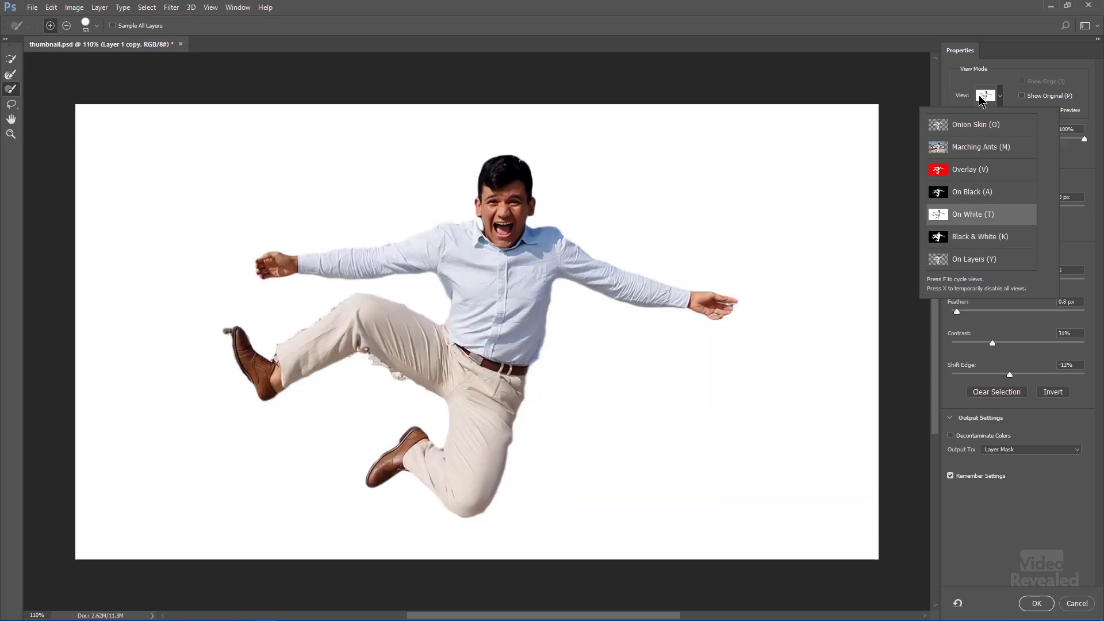
{"action": "left_click", "coordinate": [980, 98]}
Erase the background remnants under the raised thigh using the Brush tool in subtract mode at 9 px
{"action": "scroll", "coordinate": [366, 346], "scroll_direction": "up", "scroll_amount": 3}
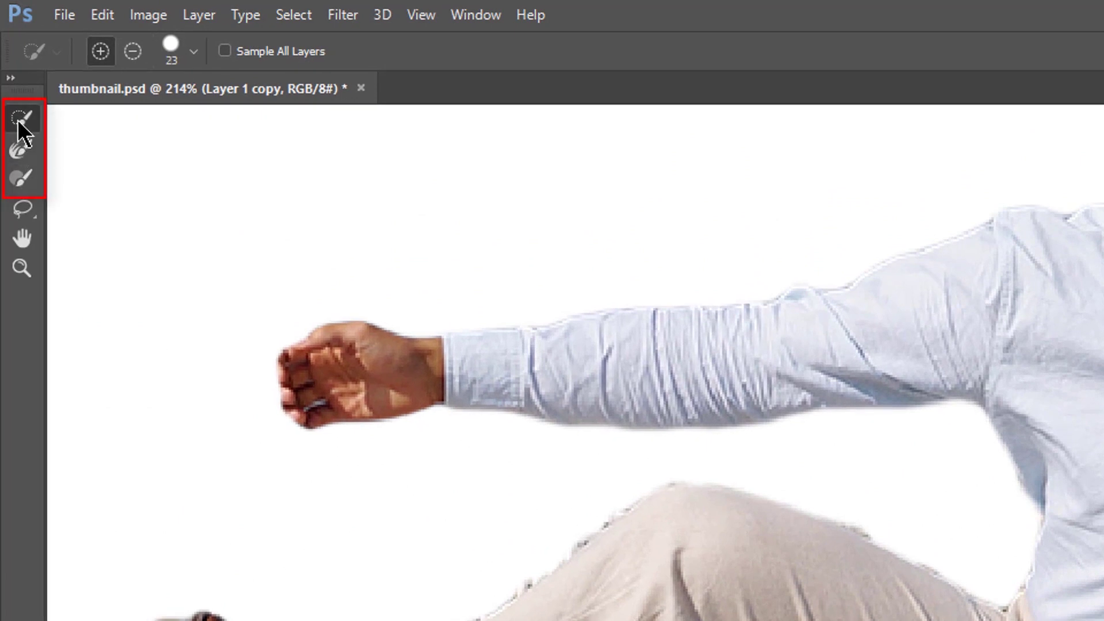
{"action": "left_click", "coordinate": [18, 154]}
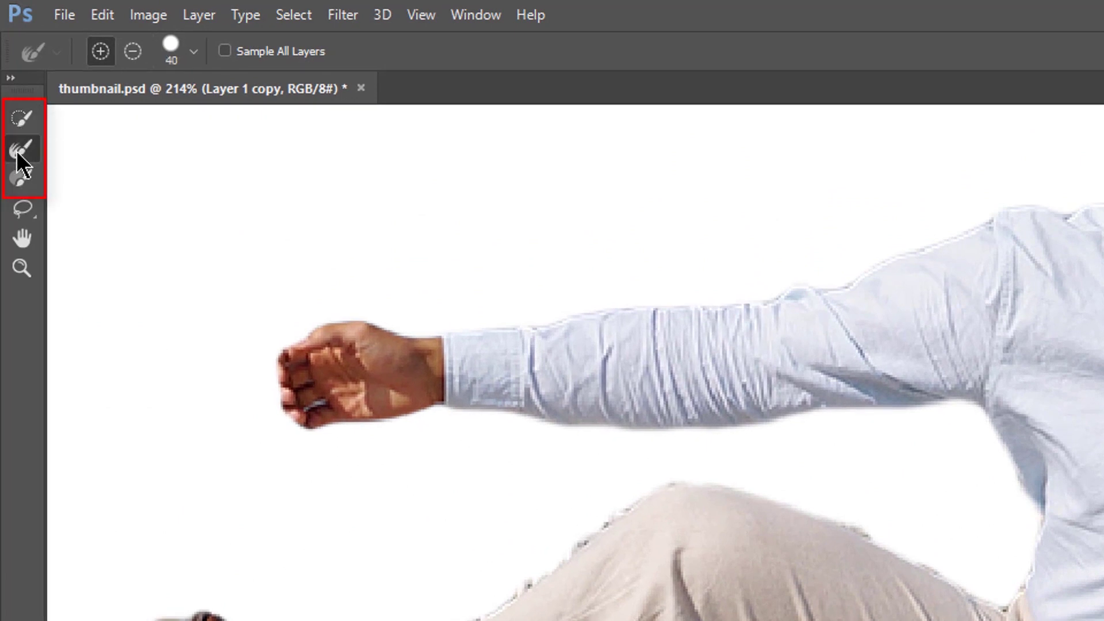
{"action": "left_click", "coordinate": [21, 175]}
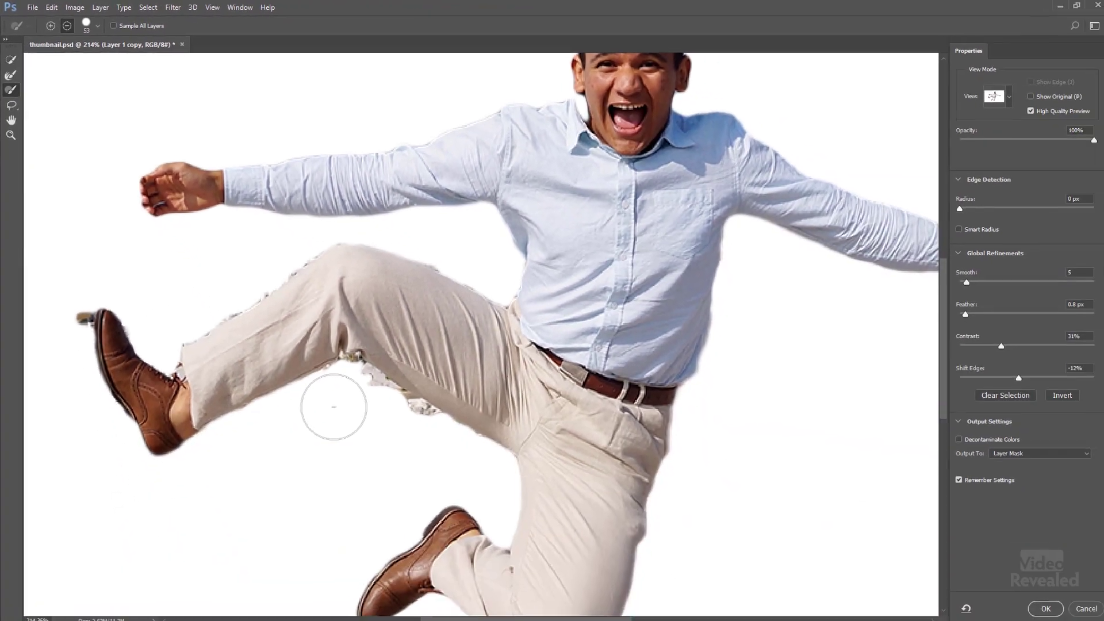
{"action": "left_click_drag", "start_coordinate": [655, 620], "coordinate": [612, 620]}
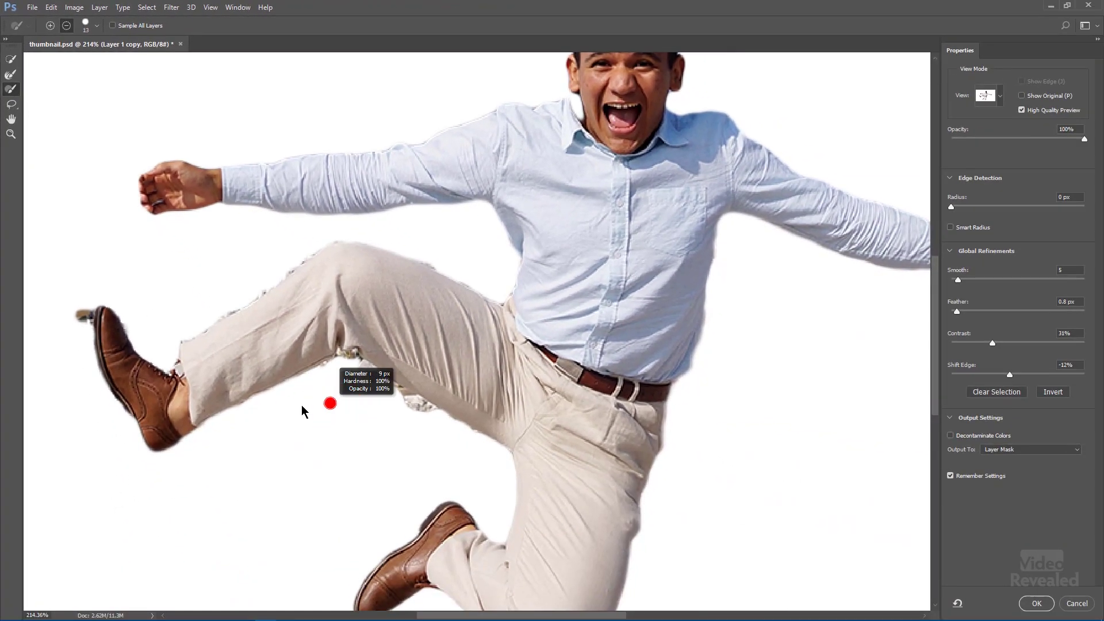
{"action": "mouse_move", "coordinate": [329, 365]}
{"action": "left_mouse_down"}
{"action": "mouse_move", "coordinate": [392, 397]}
{"action": "mouse_move", "coordinate": [355, 361]}
{"action": "mouse_move", "coordinate": [439, 419]}
{"action": "mouse_move", "coordinate": [346, 352]}
{"action": "left_mouse_up"}
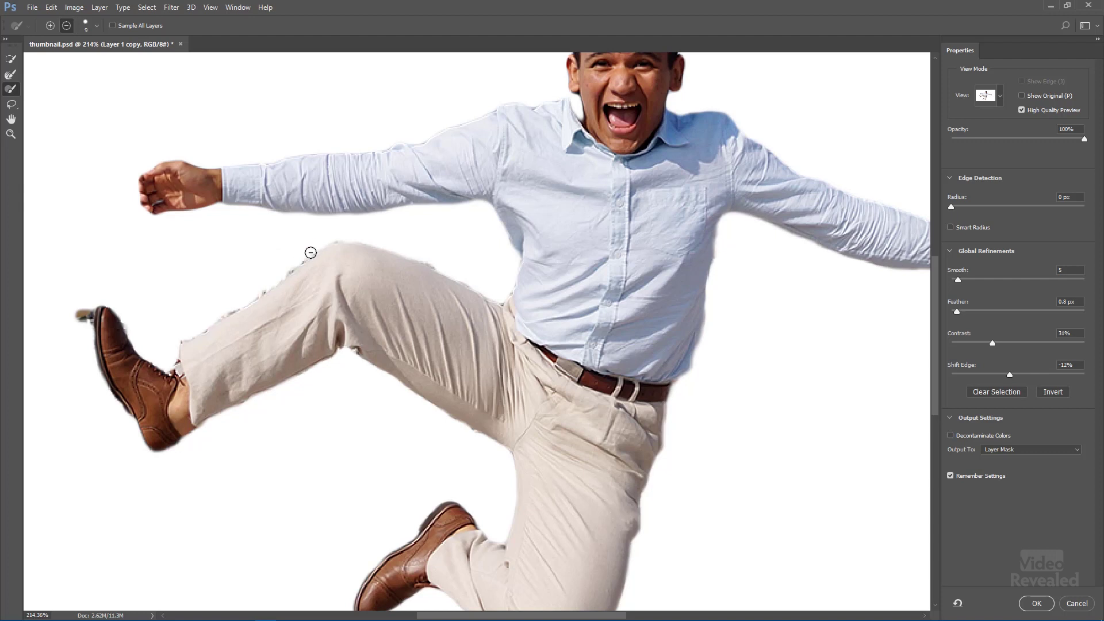
Brush away the leftover background fringe along the upper edge of the raised leg
{"action": "left_click_drag", "start_coordinate": [311, 252], "coordinate": [175, 348]}
{"action": "left_click_drag", "start_coordinate": [374, 245], "coordinate": [492, 290]}
{"action": "key", "text": "alt"}
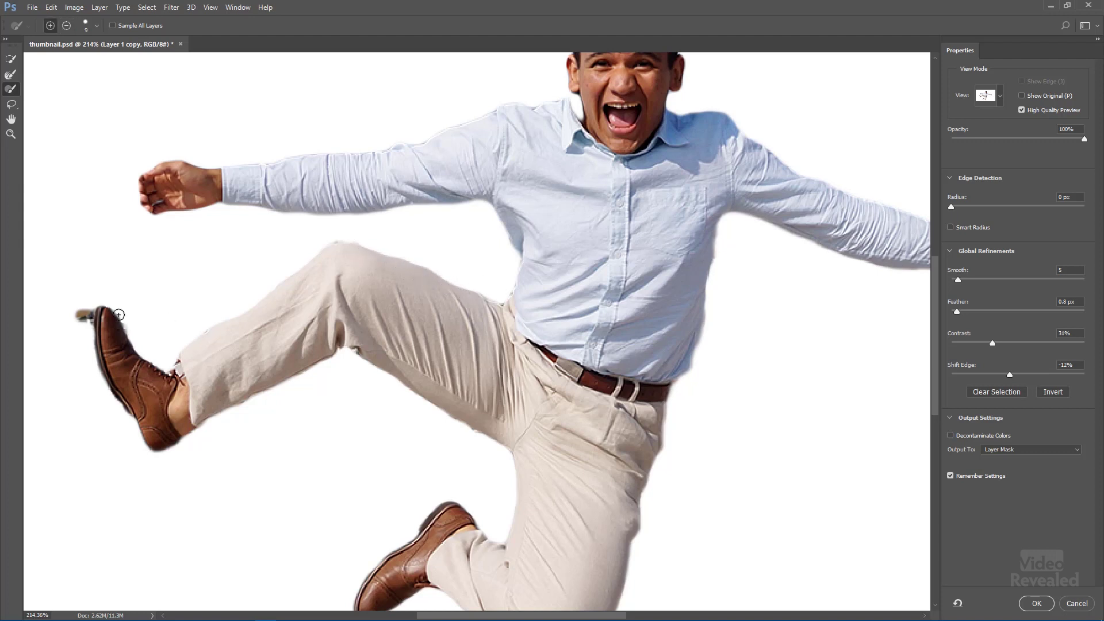
Brush away the leftover background fragment beside the toe of the raised shoe
{"action": "key", "text": "alt"}
{"action": "mouse_move", "coordinate": [87, 301]}
{"action": "left_mouse_down"}
{"action": "mouse_move", "coordinate": [91, 328]}
{"action": "mouse_move", "coordinate": [72, 313]}
{"action": "left_mouse_up"}
{"action": "key", "text": "ctrl+0"}
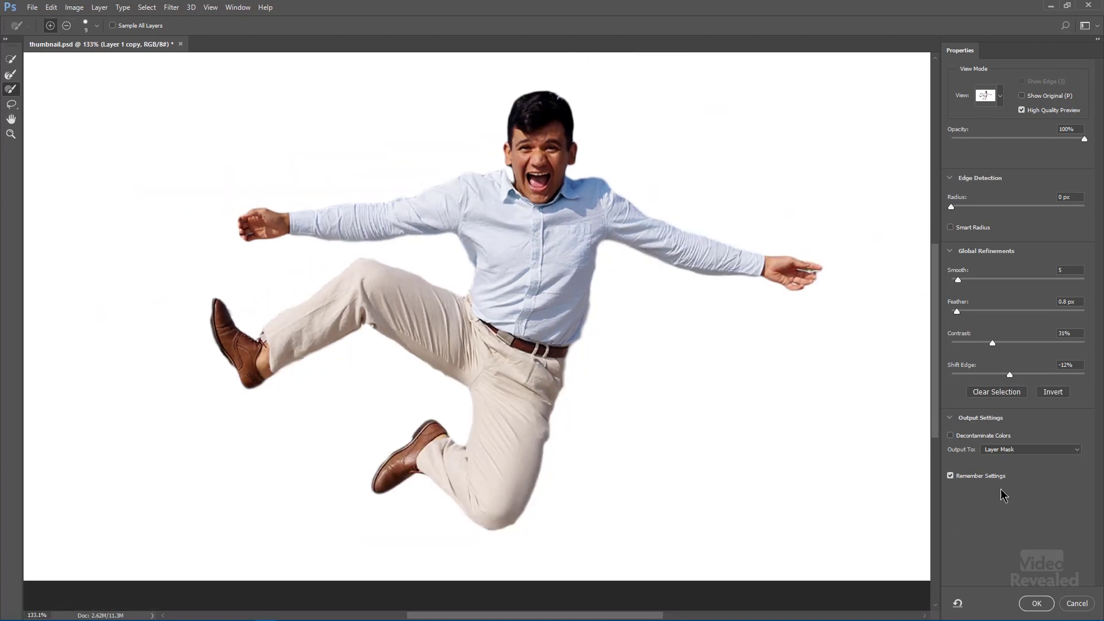
Output the refined selection as a Layer Mask and apply Select and Mask
{"action": "left_click", "coordinate": [1022, 451]}
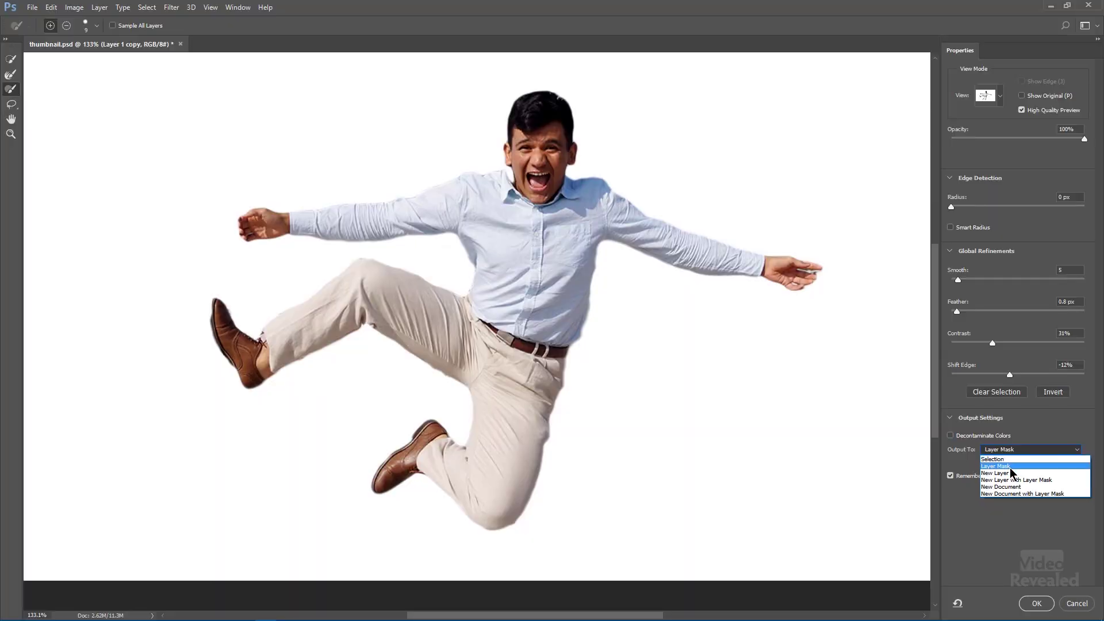
{"action": "left_click", "coordinate": [1010, 466]}
{"action": "left_click", "coordinate": [1034, 604]}
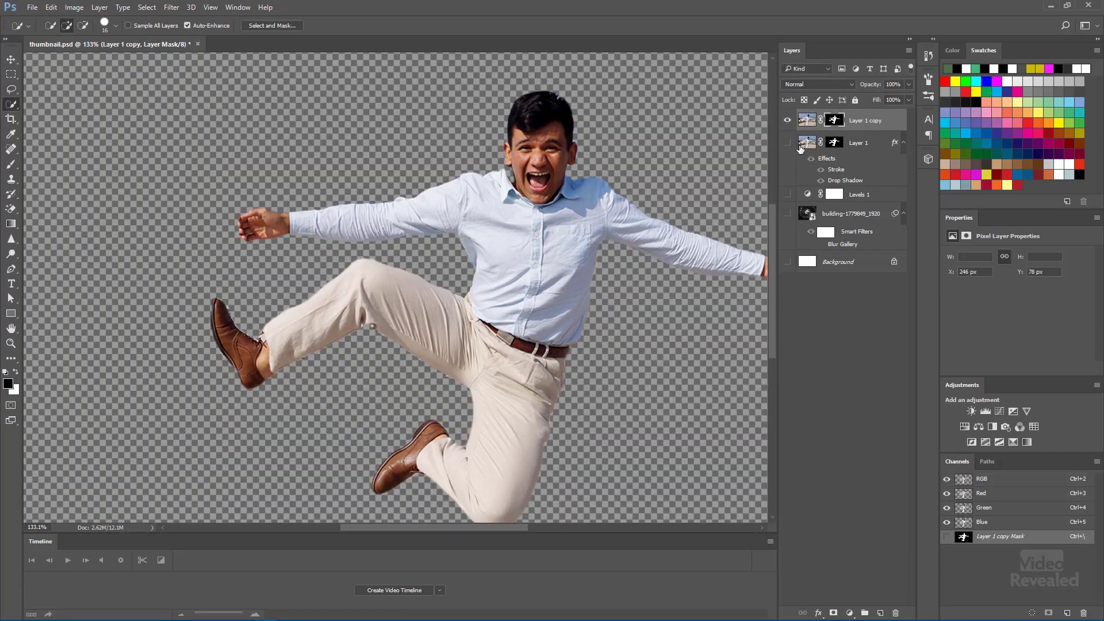
Delete the Layer 1 copy layer and show Layer 1 with its layer effects hidden
{"action": "left_click", "coordinate": [808, 117]}
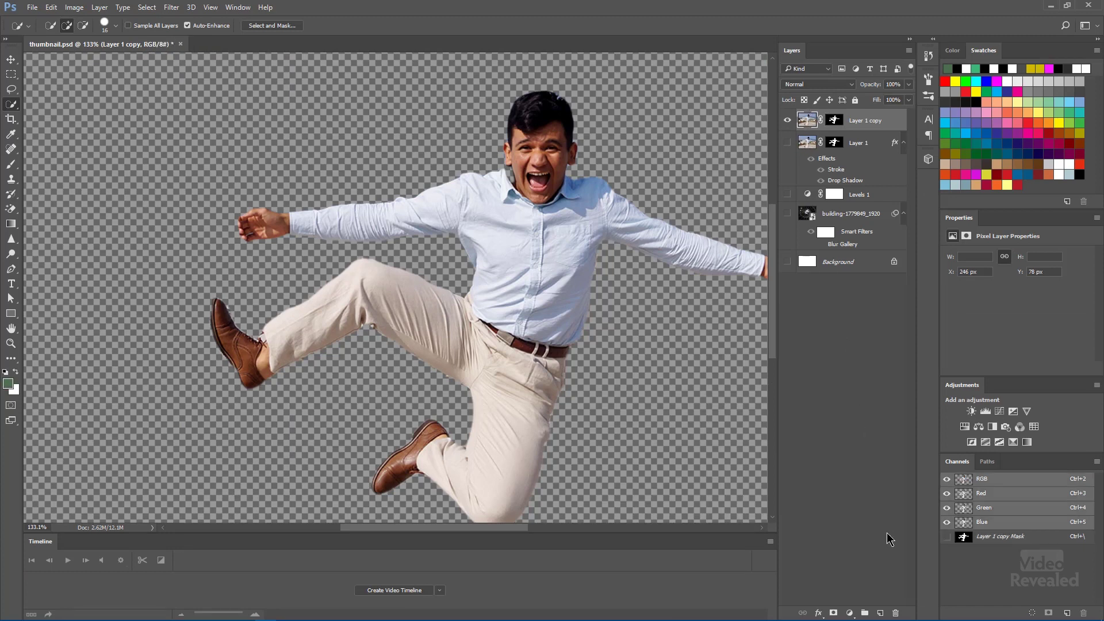
{"action": "left_click", "coordinate": [897, 612]}
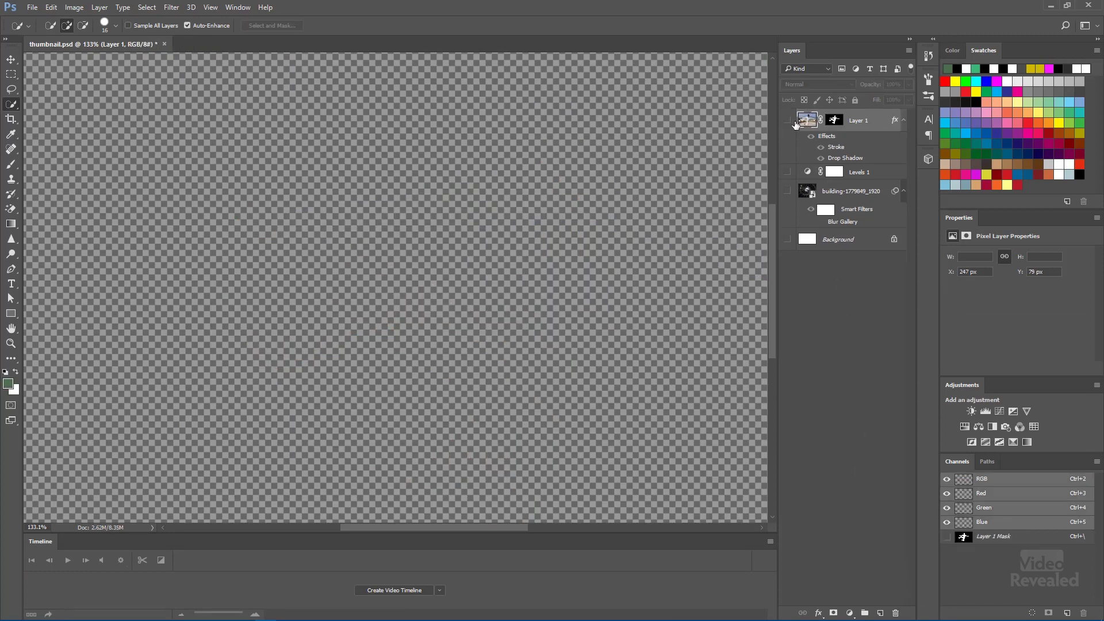
{"action": "left_click", "coordinate": [788, 121]}
{"action": "left_click", "coordinate": [810, 136]}
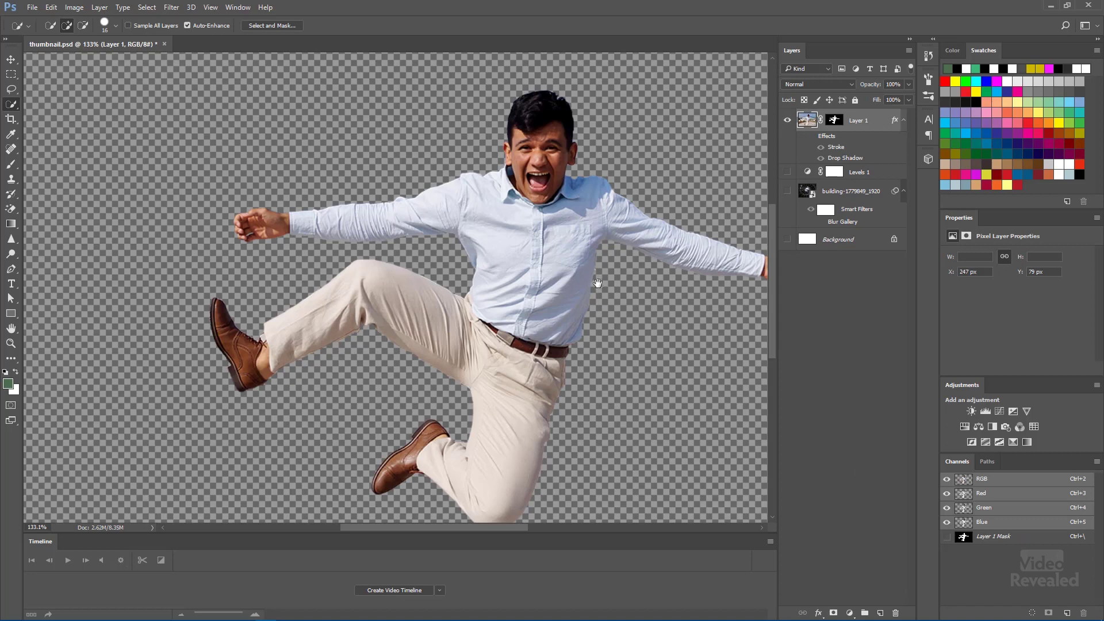
Apply a white Stroke effect around the man on Layer 1 and make the outline thinner
{"action": "scroll", "coordinate": [598, 283], "scroll_direction": "down", "scroll_amount": 5}
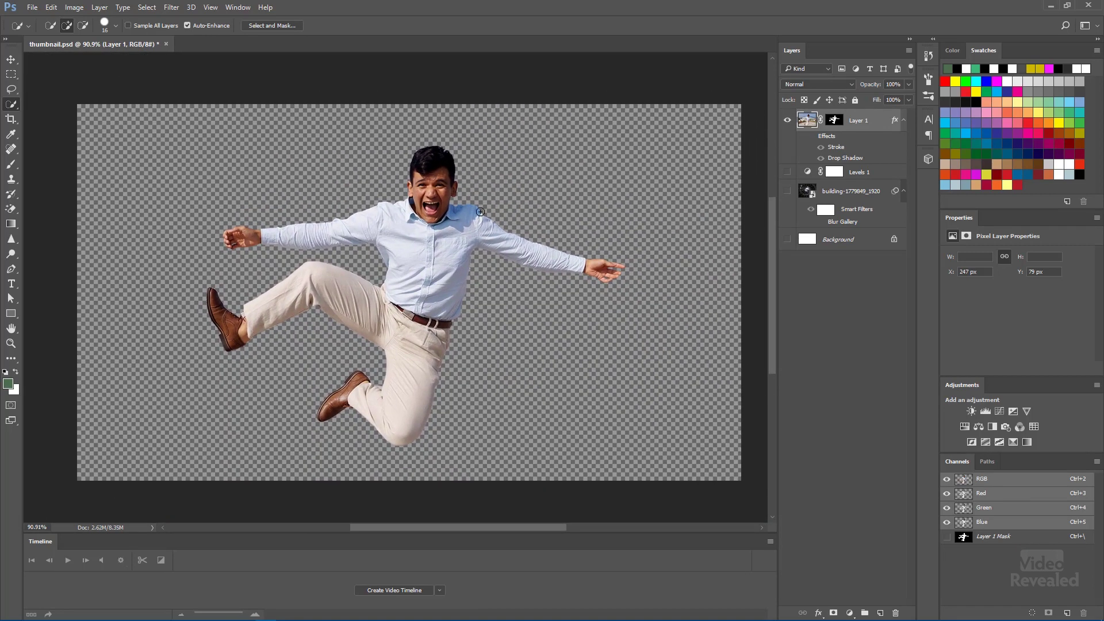
{"action": "scroll", "coordinate": [473, 291], "scroll_direction": "up", "scroll_amount": 2}
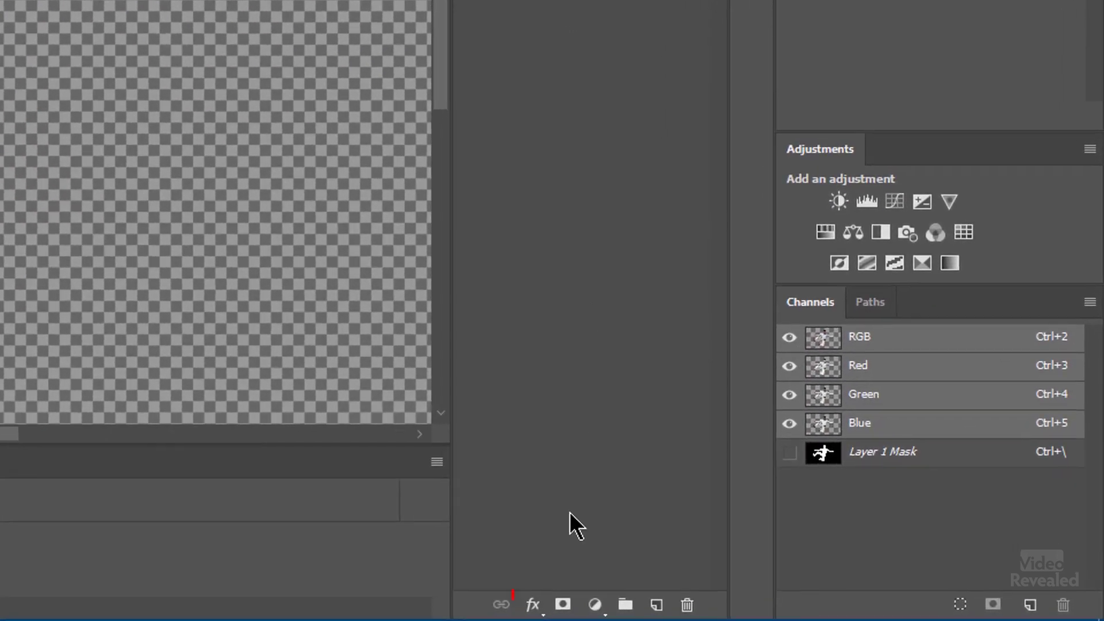
{"action": "left_click", "coordinate": [534, 604]}
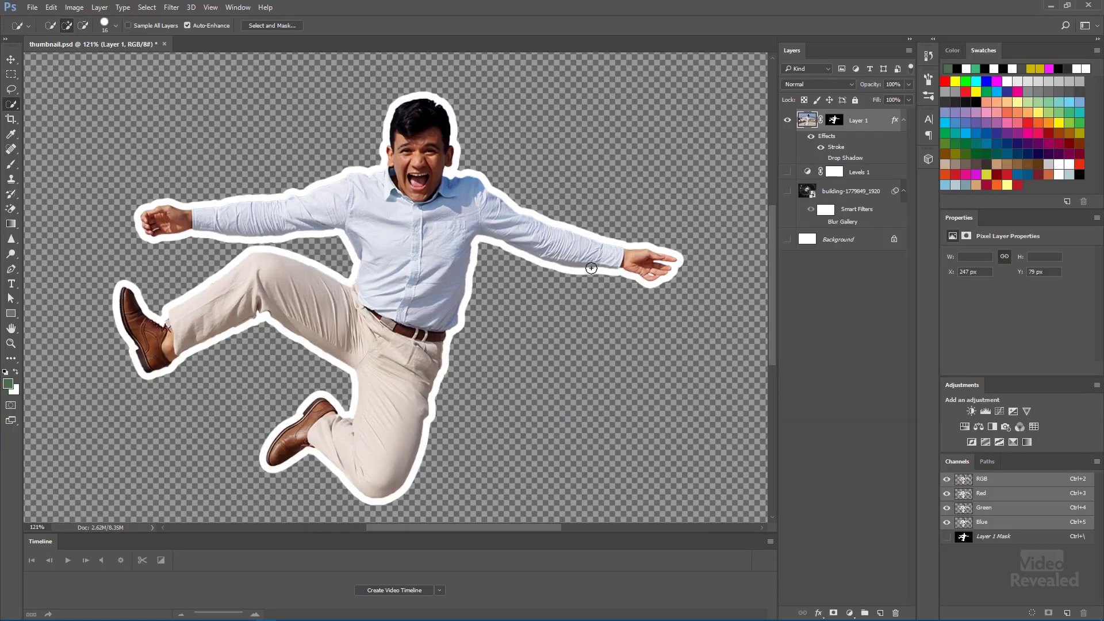
{"action": "scroll", "coordinate": [432, 286], "scroll_direction": "up", "scroll_amount": 3}
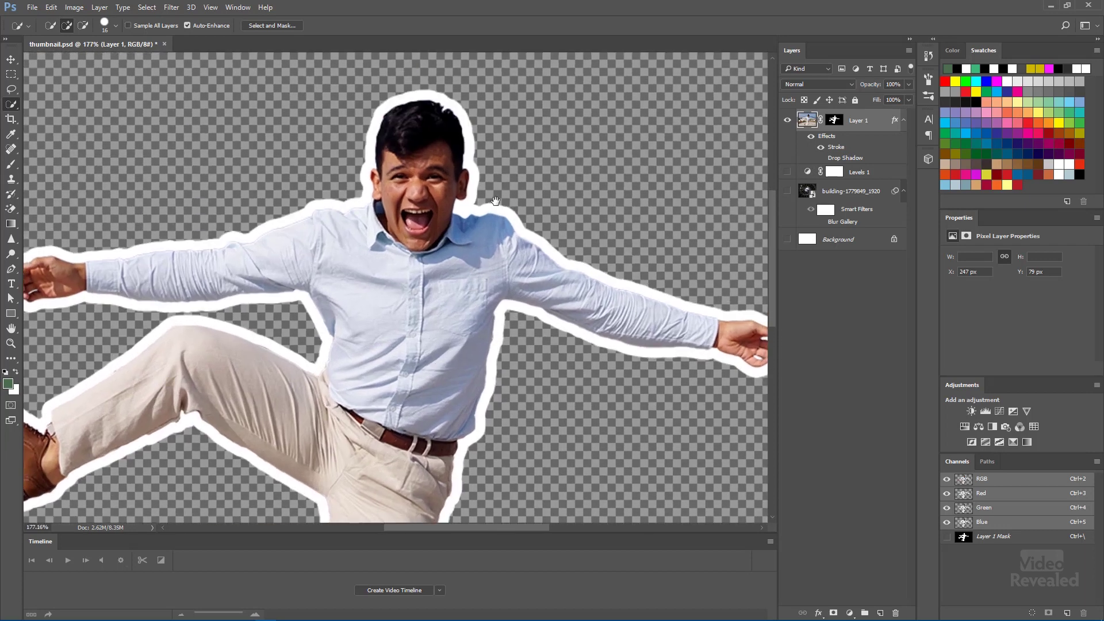
{"action": "double_click", "coordinate": [841, 150]}
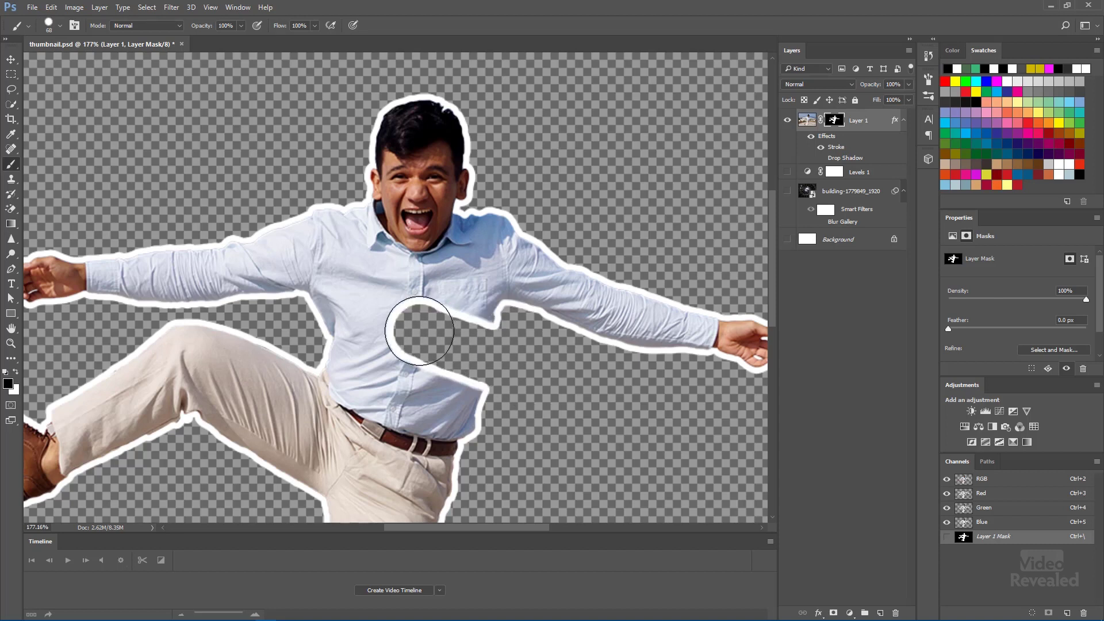
Hide part of the shirt by painting black on the layer mask and restore it by painting white
{"action": "left_click_drag", "start_coordinate": [419, 331], "coordinate": [506, 332]}
{"action": "key", "text": "x"}
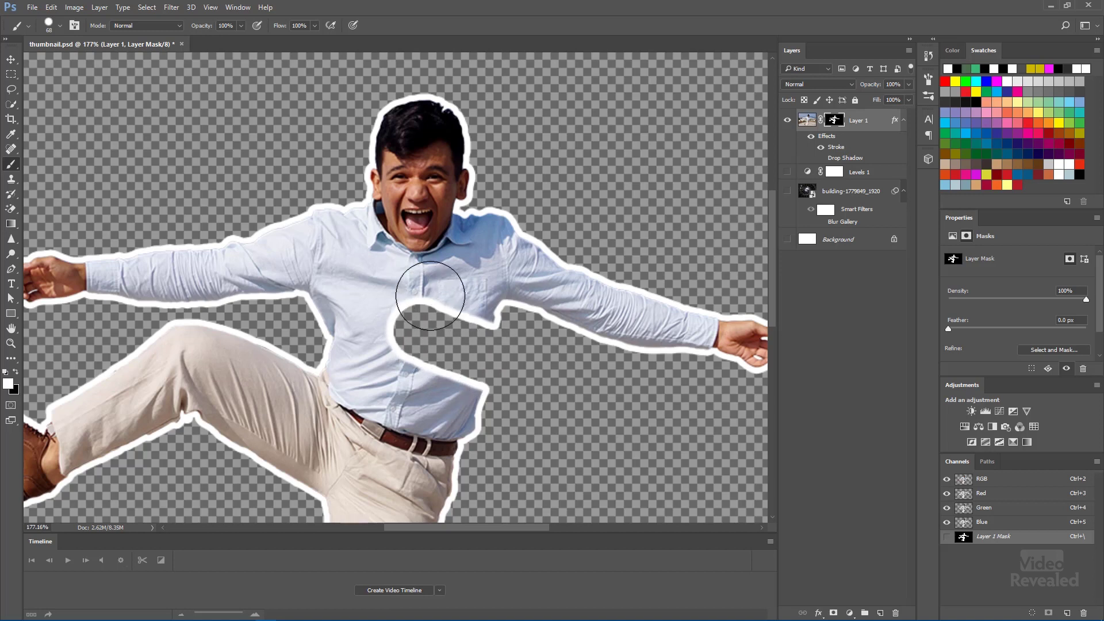
{"action": "mouse_move", "coordinate": [435, 299]}
{"action": "left_mouse_down"}
{"action": "mouse_move", "coordinate": [419, 376]}
{"action": "mouse_move", "coordinate": [449, 331]}
{"action": "mouse_move", "coordinate": [452, 380]}
{"action": "mouse_move", "coordinate": [462, 321]}
{"action": "mouse_move", "coordinate": [410, 322]}
{"action": "mouse_move", "coordinate": [384, 336]}
{"action": "mouse_move", "coordinate": [427, 360]}
{"action": "left_mouse_up"}
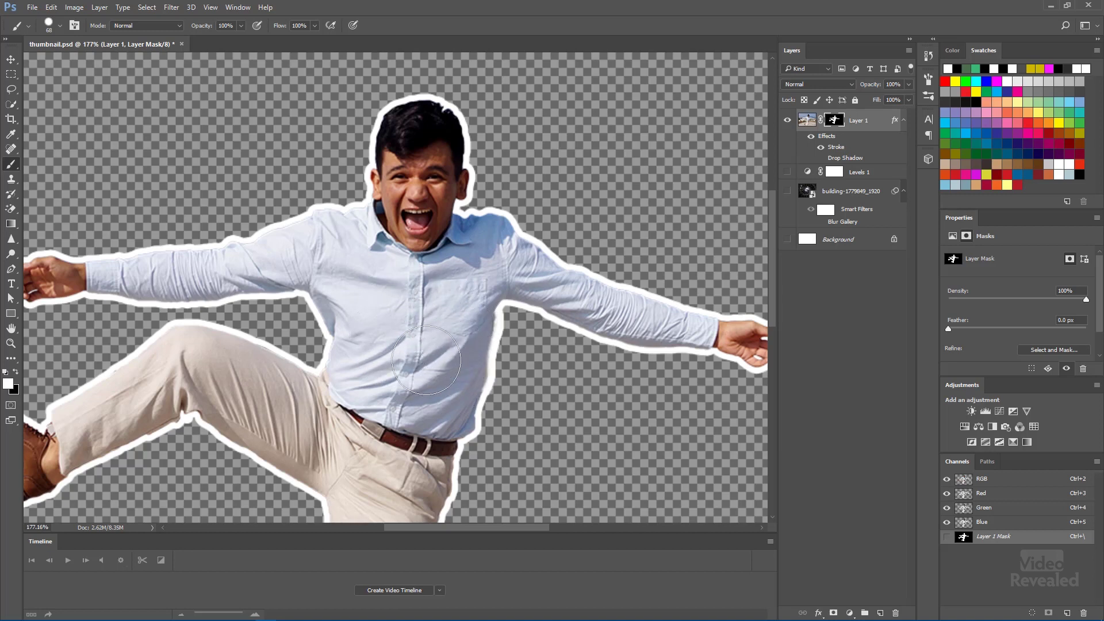
{"action": "mouse_move", "coordinate": [619, 208]}
{"action": "left_mouse_down"}
{"action": "mouse_move", "coordinate": [581, 377]}
{"action": "mouse_move", "coordinate": [558, 411]}
{"action": "left_mouse_up"}
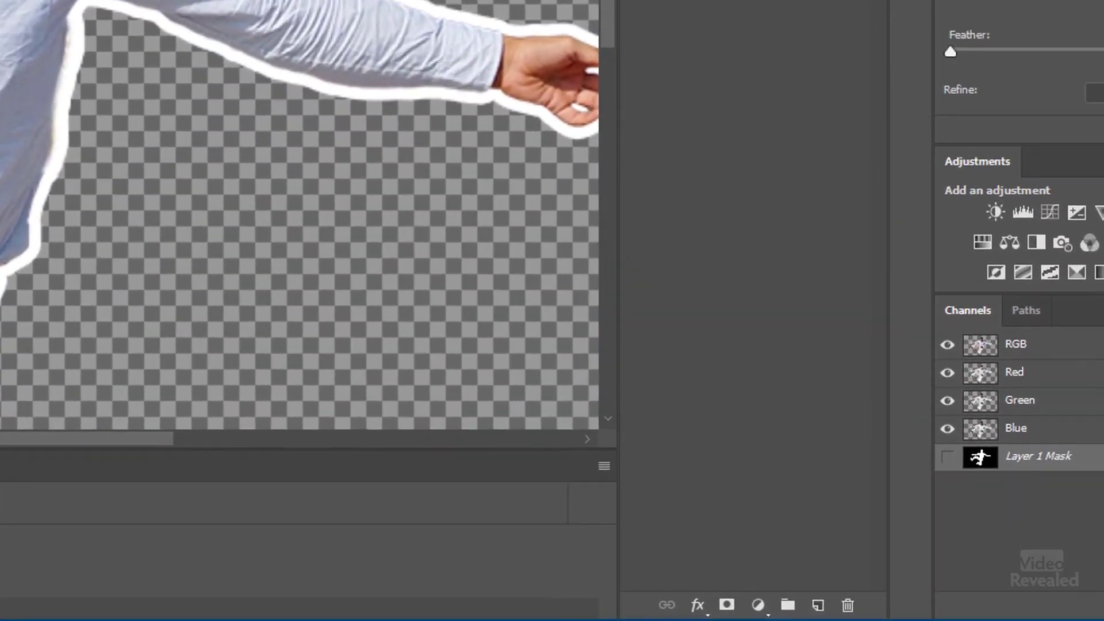
Add a black Drop Shadow effect in Multiply mode with 68% opacity to Layer 1
{"action": "left_click", "coordinate": [697, 605]}
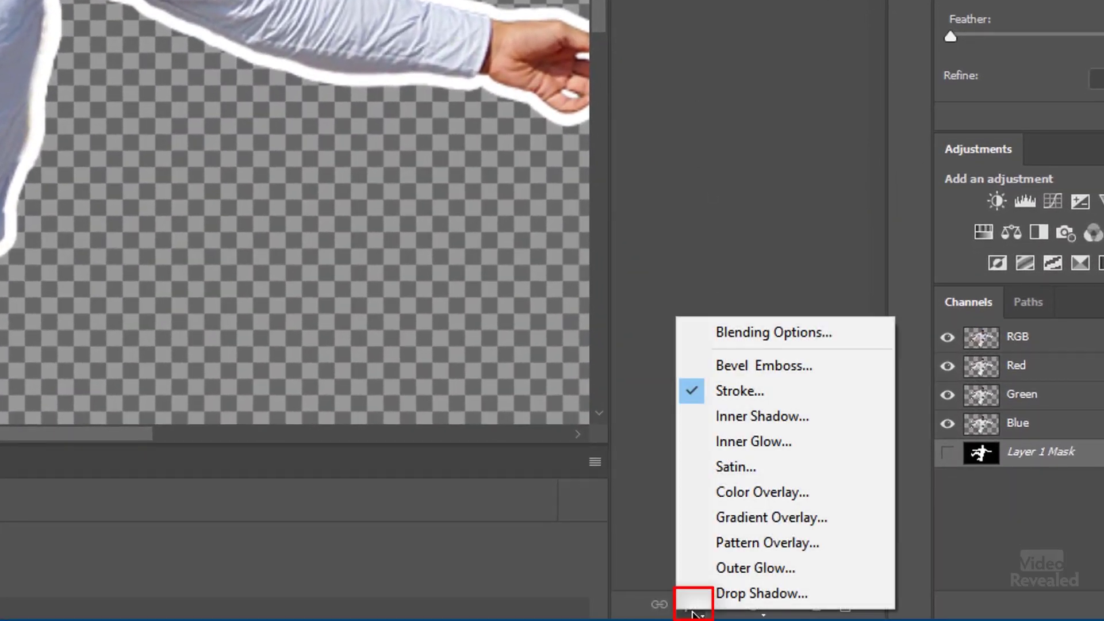
{"action": "left_click", "coordinate": [726, 595]}
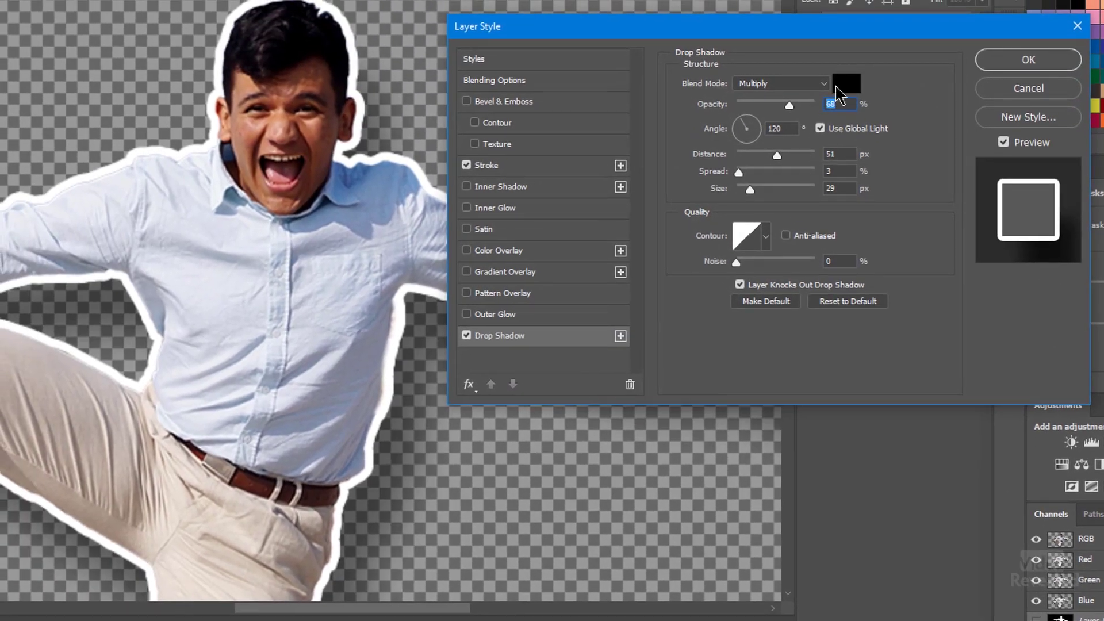
{"action": "left_click", "coordinate": [1028, 60]}
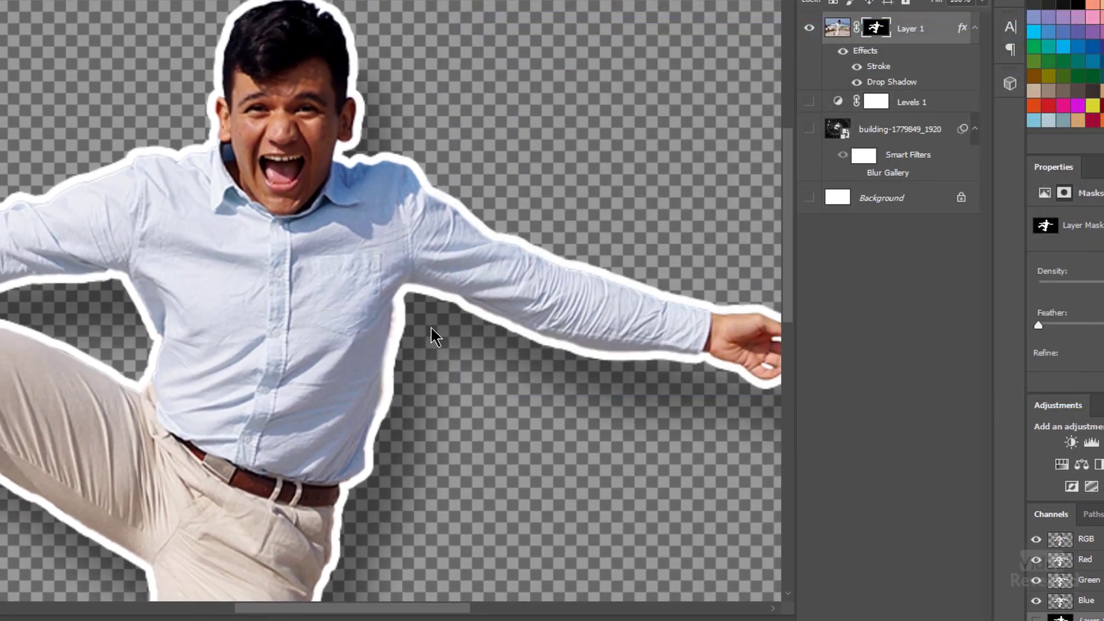
Reposition the man's drop shadow to an angle of 175° and a distance of 14 px
{"action": "scroll", "coordinate": [451, 333], "scroll_direction": "down", "scroll_amount": 3}
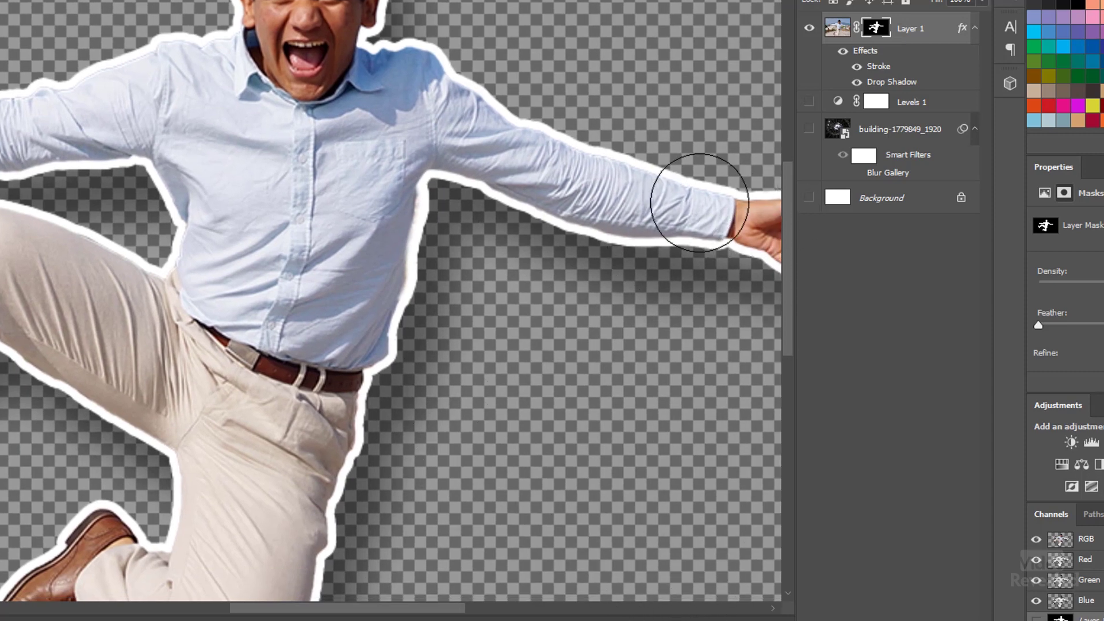
{"action": "double_click", "coordinate": [888, 82]}
{"action": "left_click_drag", "start_coordinate": [726, 26], "coordinate": [773, 0]}
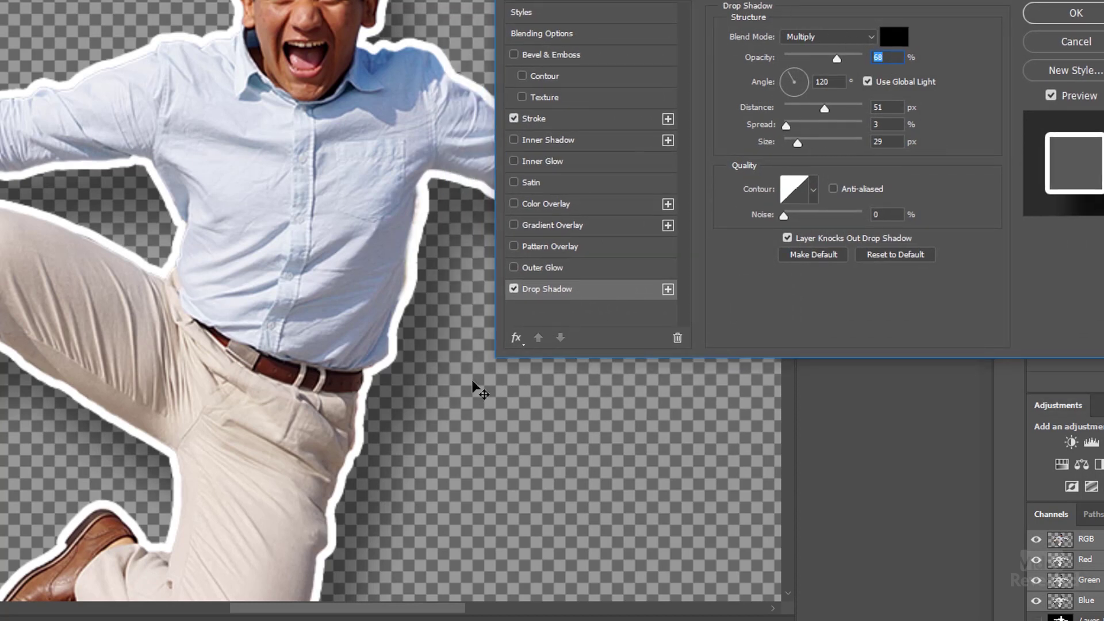
{"action": "left_click_drag", "start_coordinate": [416, 419], "coordinate": [402, 362]}
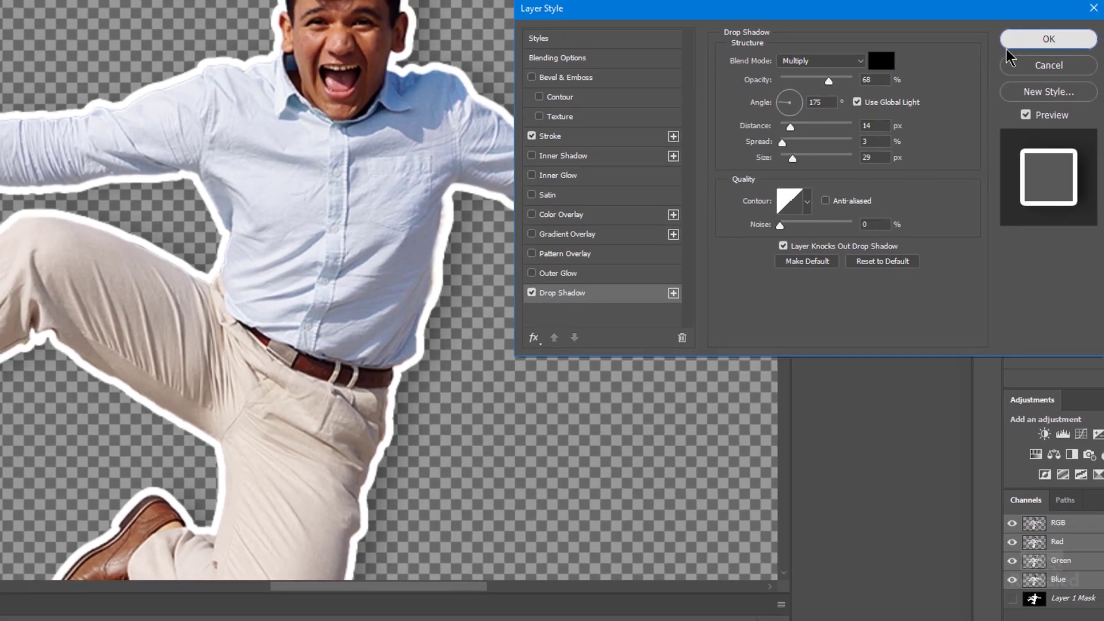
{"action": "left_click", "coordinate": [1045, 19]}
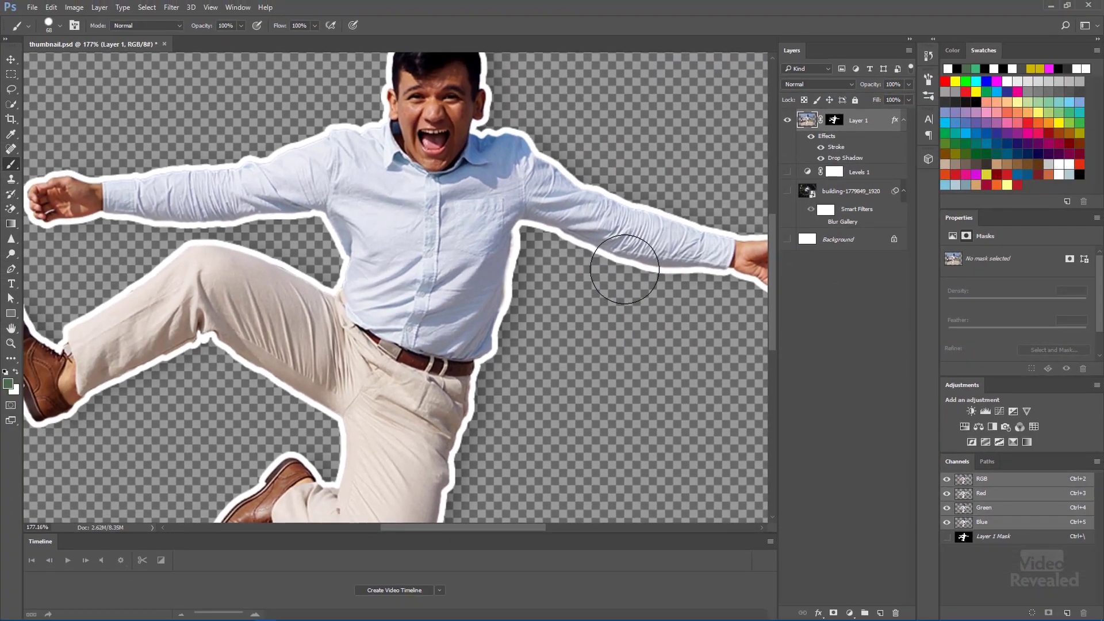
Show the building-1779849_1920 layer behind the man and turn on its Blur Gallery smart filter
{"action": "key", "text": "ctrl+0"}
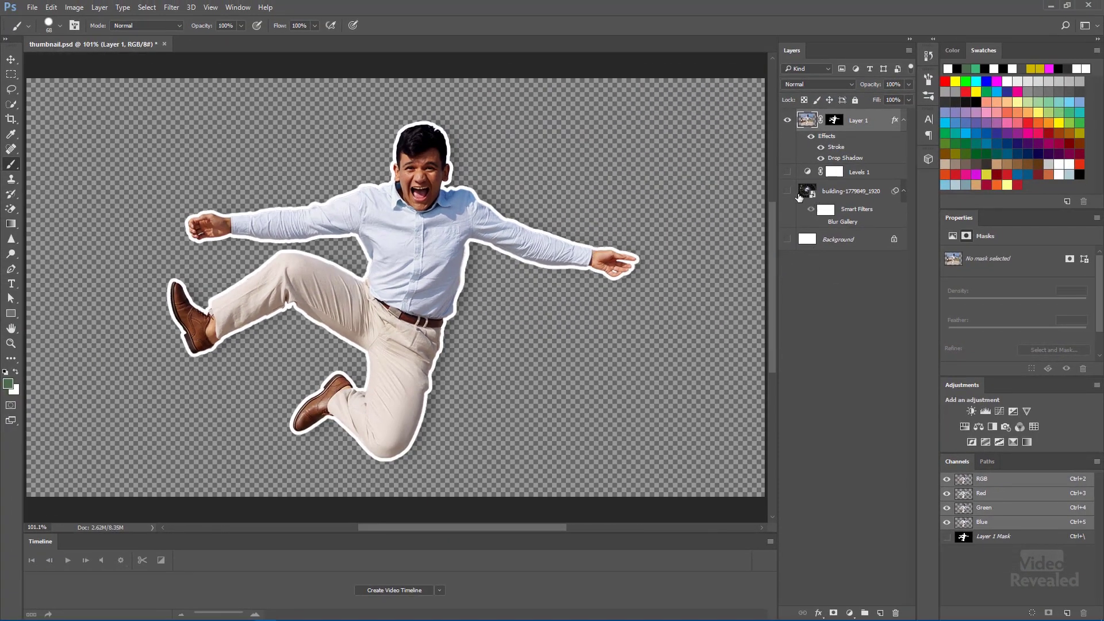
{"action": "left_click", "coordinate": [788, 191]}
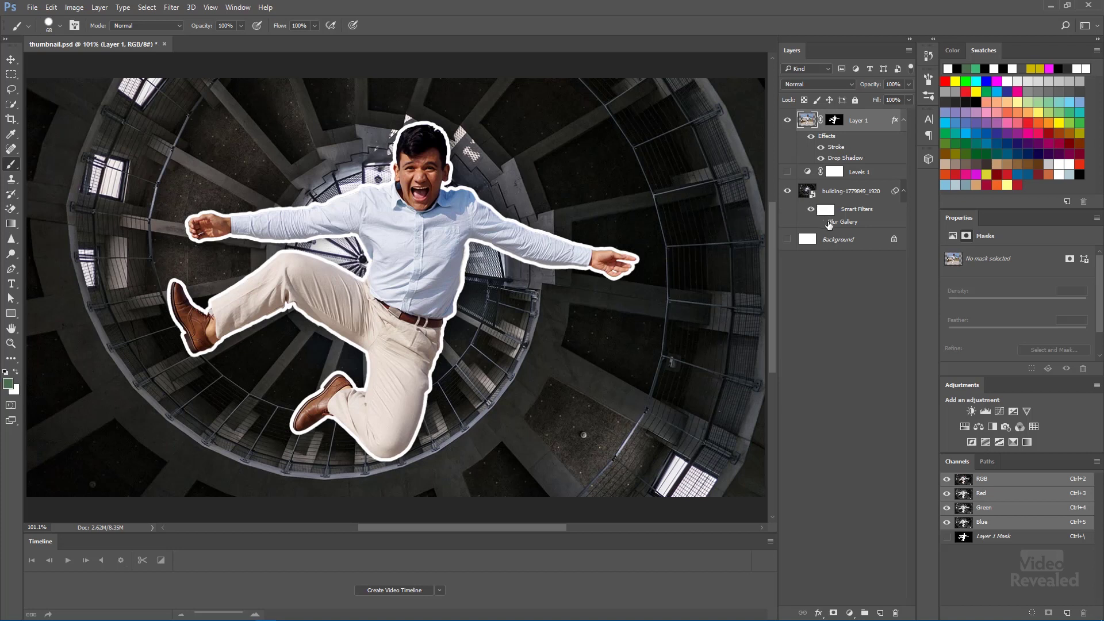
{"action": "left_click", "coordinate": [826, 225]}
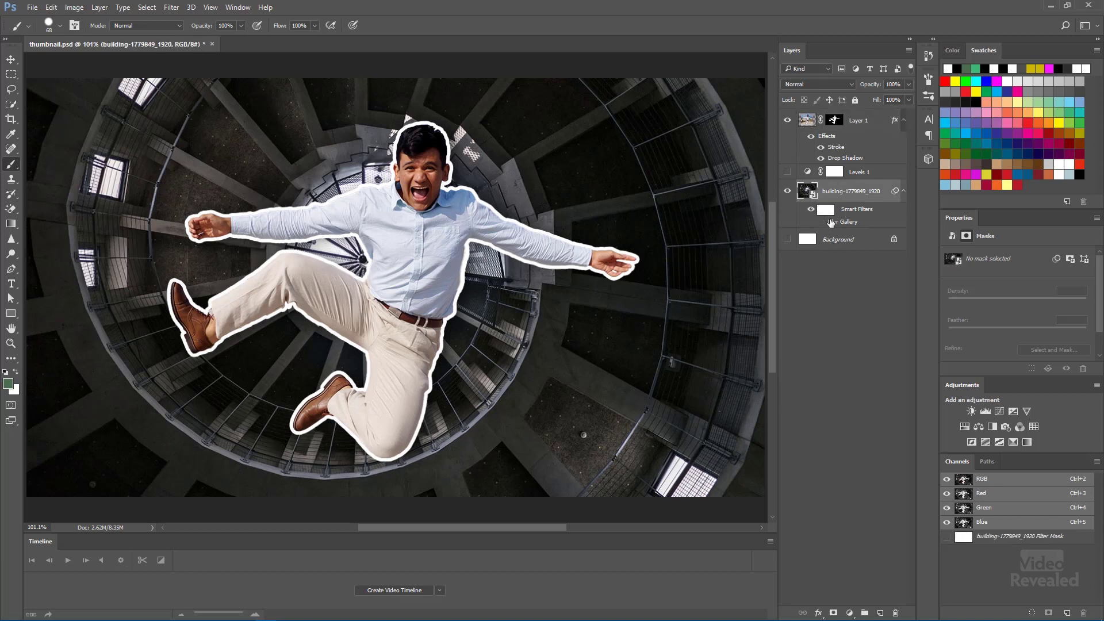
{"action": "left_click", "coordinate": [821, 222]}
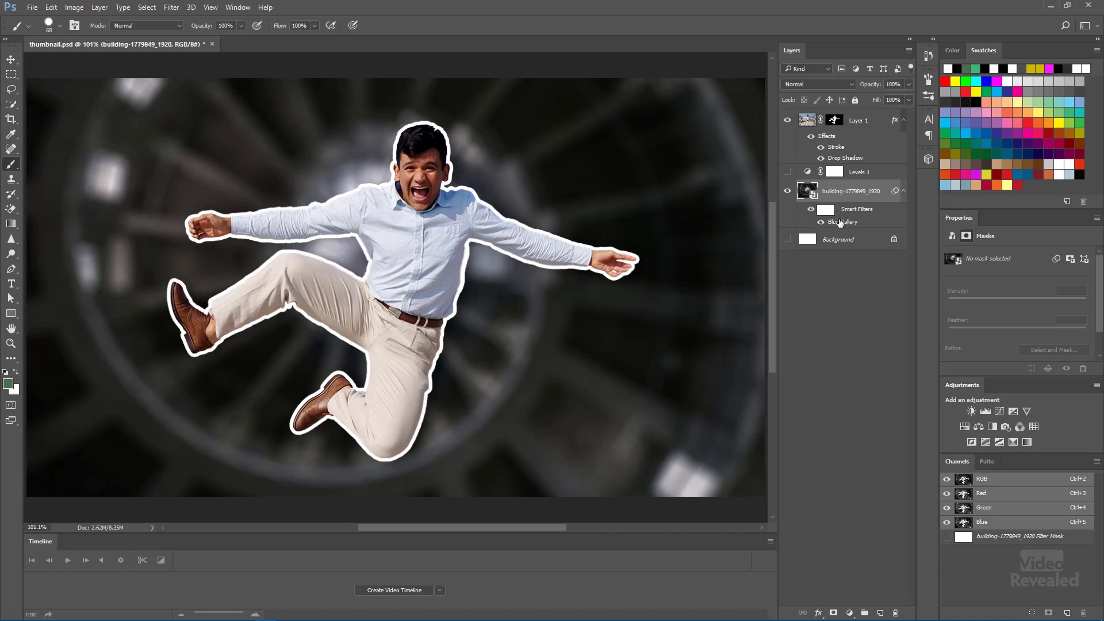
Delete the filter mask of the building layer and clear its smart filters
{"action": "right_click", "coordinate": [854, 211]}
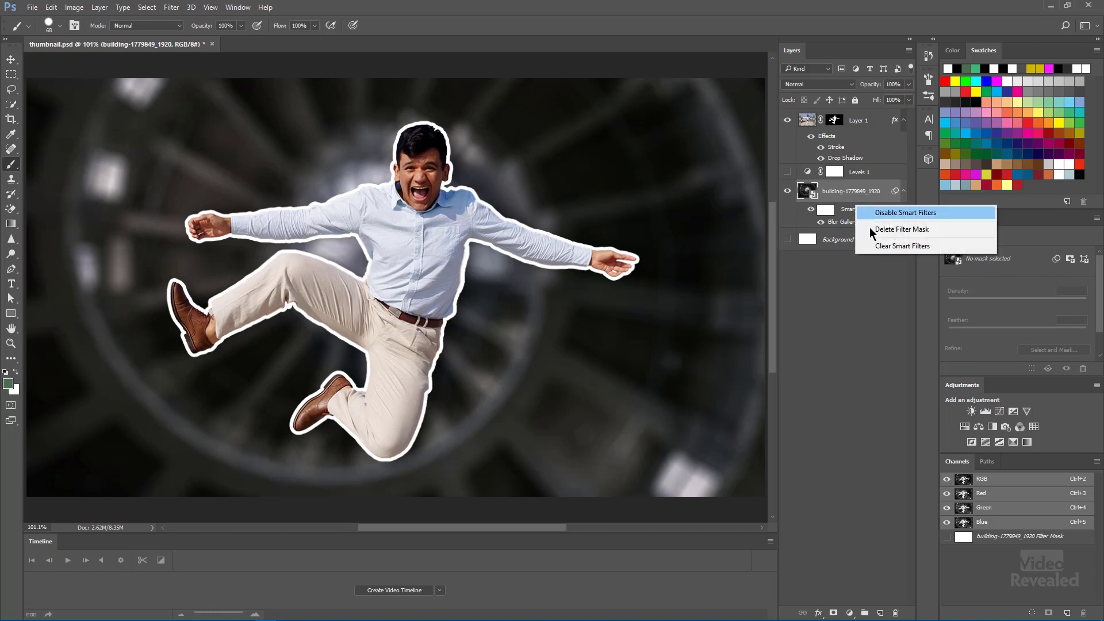
{"action": "left_click", "coordinate": [874, 233]}
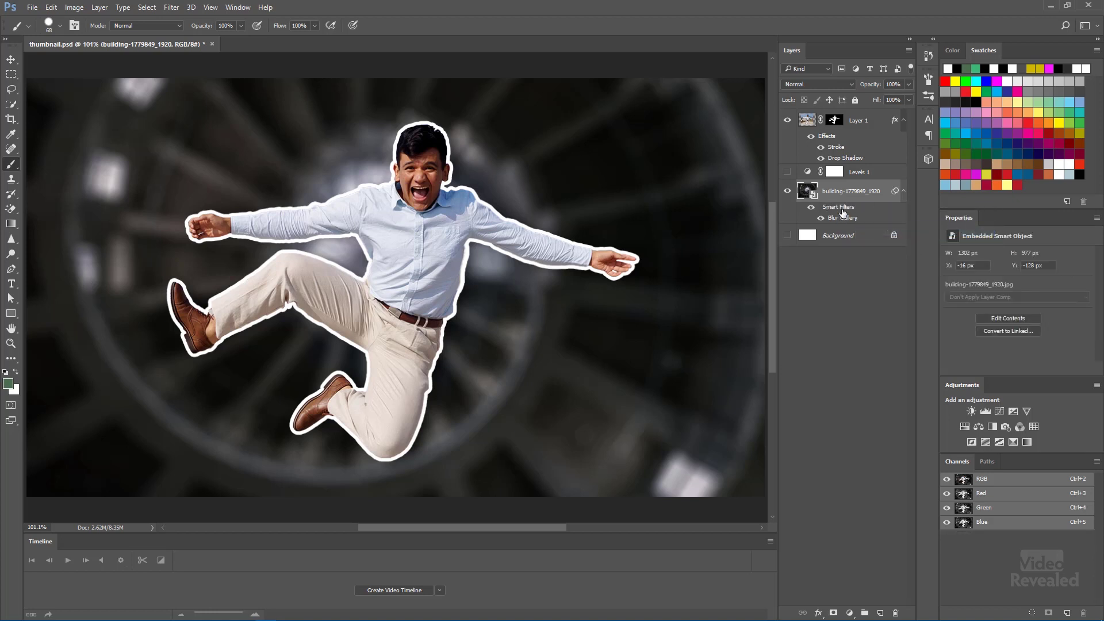
{"action": "right_click", "coordinate": [843, 213]}
{"action": "left_click", "coordinate": [867, 250]}
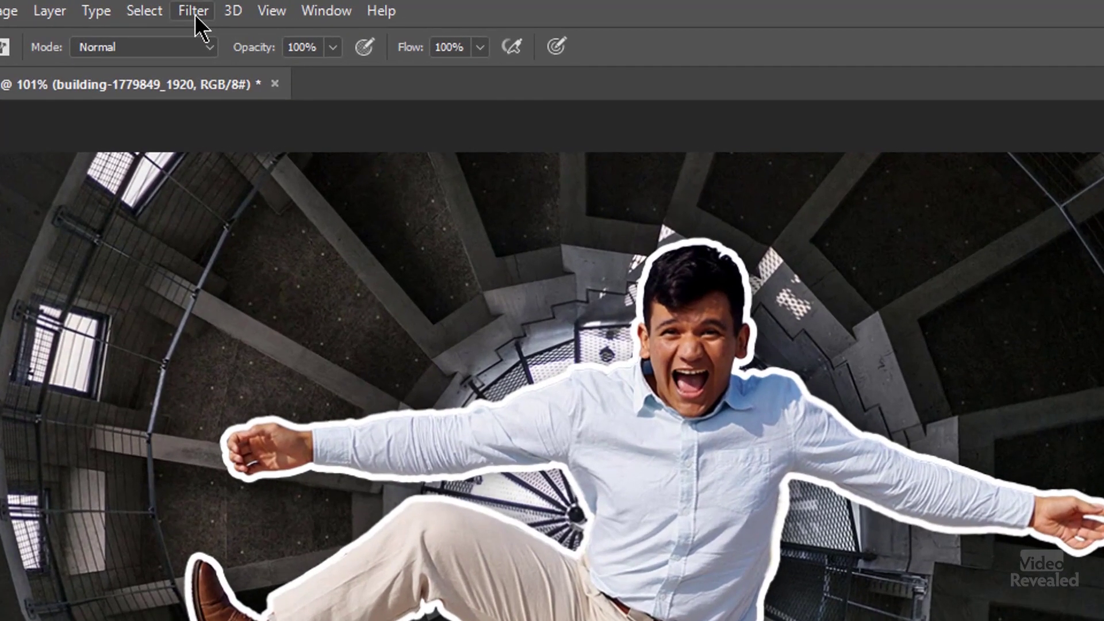
Apply a Blur Gallery Field Blur of 15 px to the building layer
{"action": "left_click", "coordinate": [171, 8]}
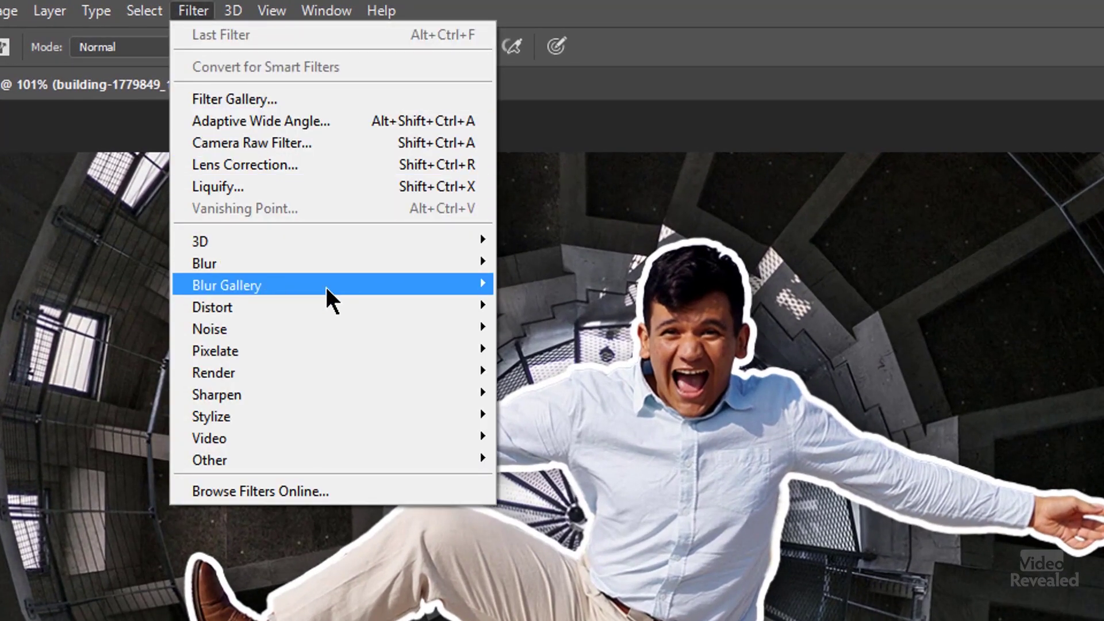
{"action": "mouse_move", "coordinate": [325, 285]}
{"action": "left_click", "coordinate": [546, 285]}
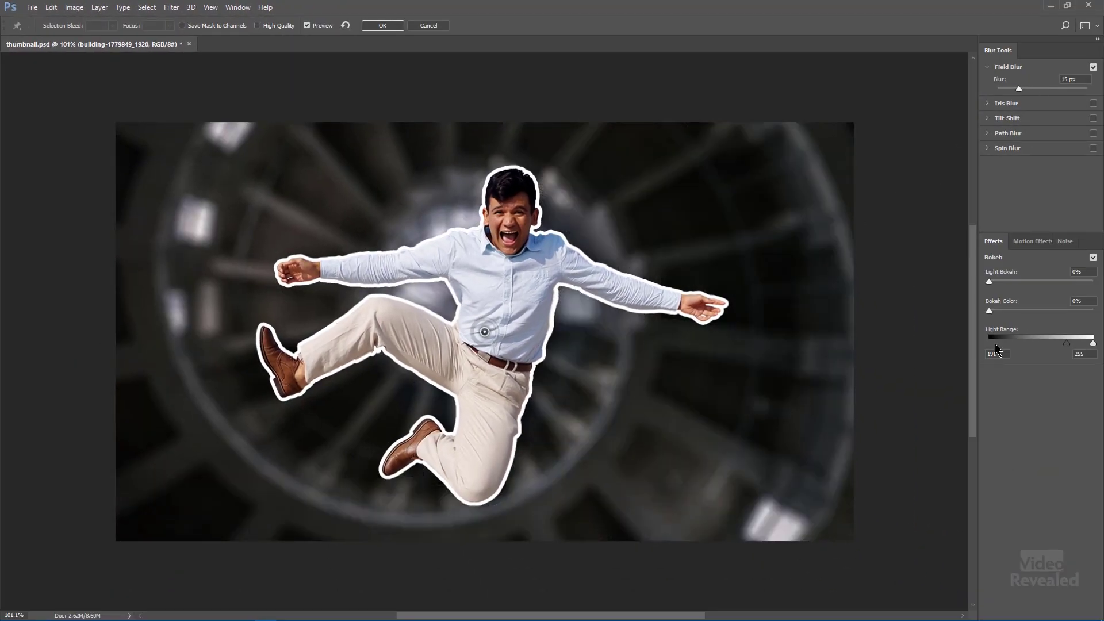
{"action": "left_click", "coordinate": [396, 26]}
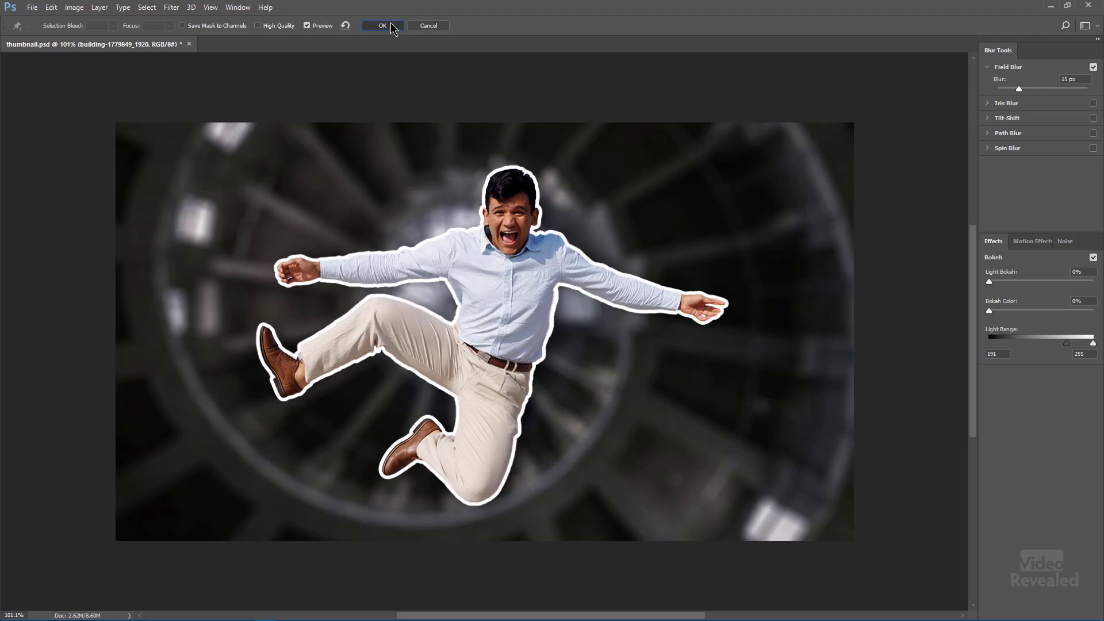
Move the man up and to the right over the blurred building to about X 271 px, Y 55 px
{"action": "key", "text": "v"}
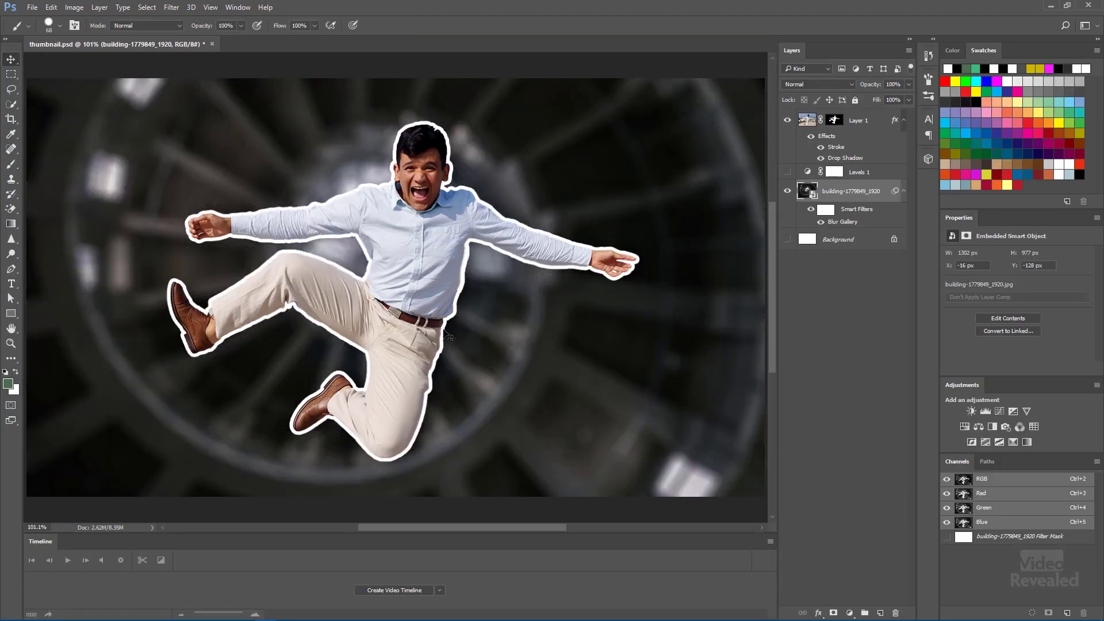
{"action": "mouse_move", "coordinate": [415, 292]}
{"action": "left_mouse_down"}
{"action": "mouse_move", "coordinate": [426, 282]}
{"action": "mouse_move", "coordinate": [407, 272]}
{"action": "mouse_move", "coordinate": [271, 299]}
{"action": "mouse_move", "coordinate": [483, 311]}
{"action": "mouse_move", "coordinate": [434, 285]}
{"action": "mouse_move", "coordinate": [453, 258]}
{"action": "left_mouse_up"}
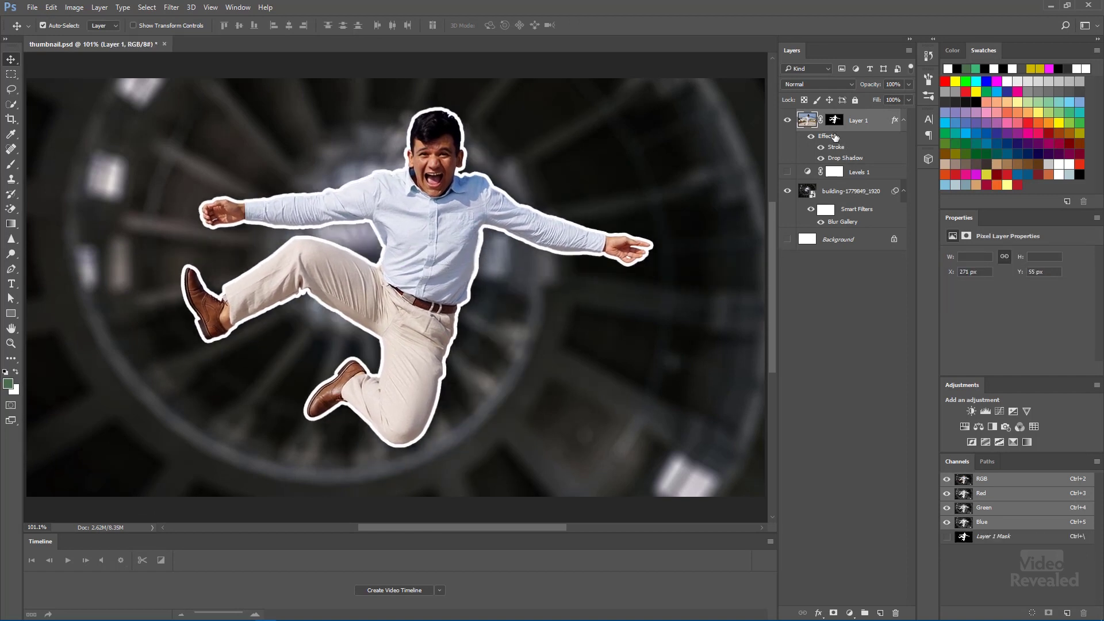
{"action": "right_click", "coordinate": [835, 136]}
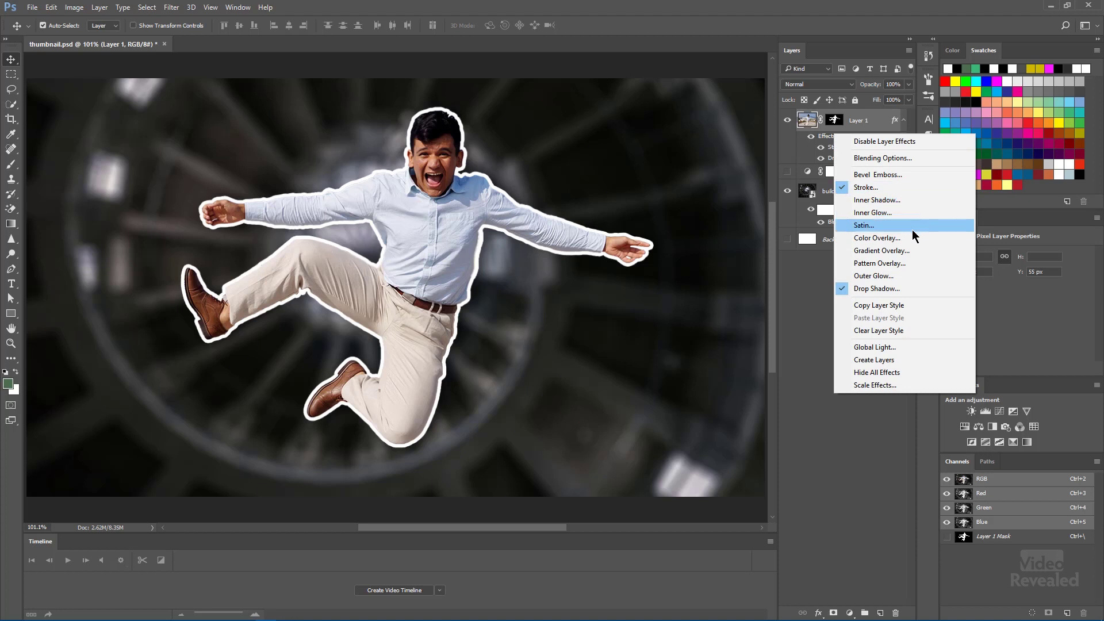
{"action": "left_click", "coordinate": [798, 295]}
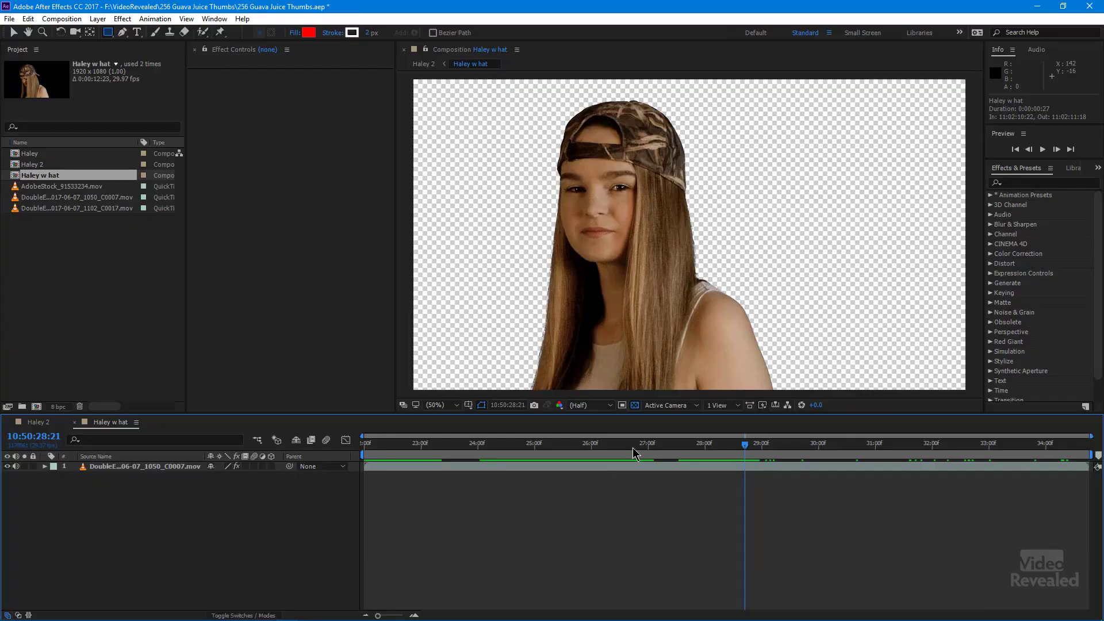
In After Effects, move the playhead to 10:50:29:23 in the keyed hat composition and review the effects on its footage layer
{"action": "left_click_drag", "start_coordinate": [633, 448], "coordinate": [805, 454]}
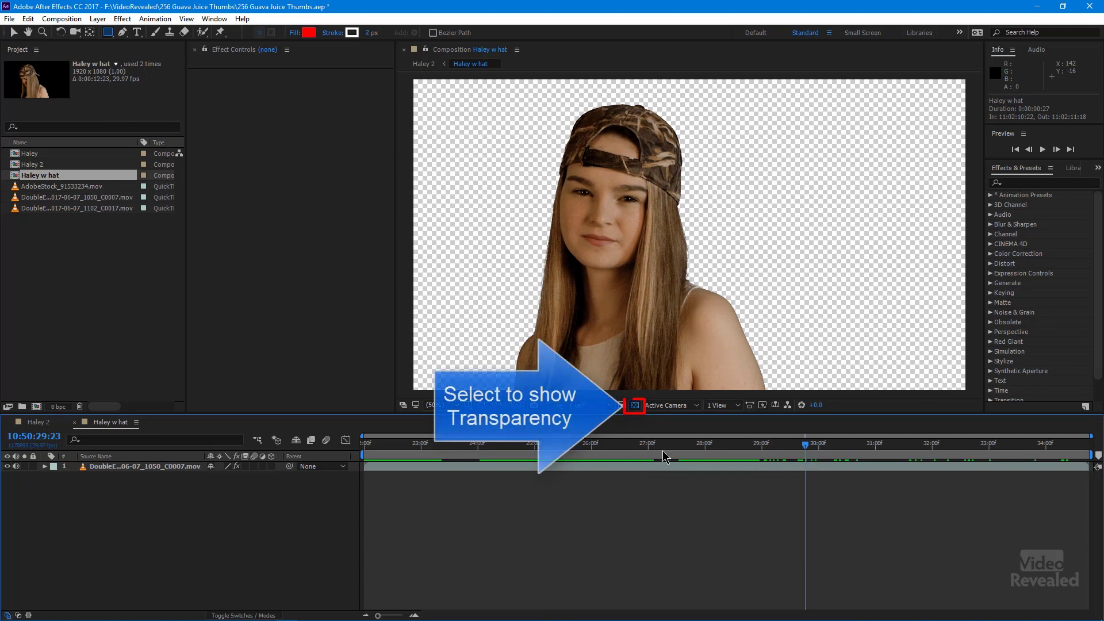
{"action": "left_click", "coordinate": [85, 468]}
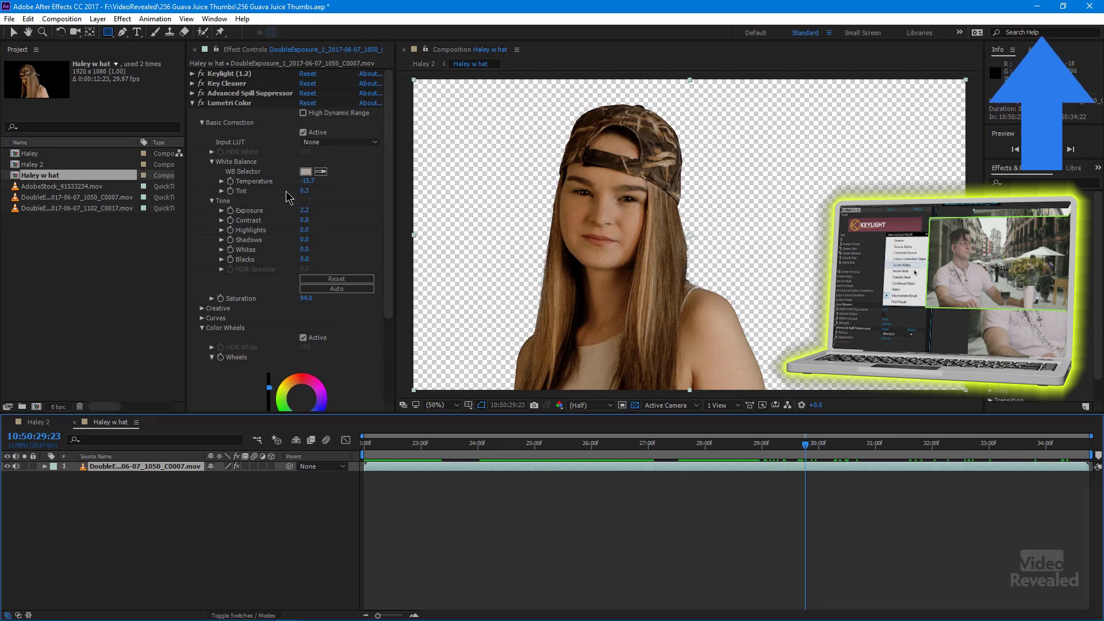
{"action": "left_click", "coordinate": [14, 35]}
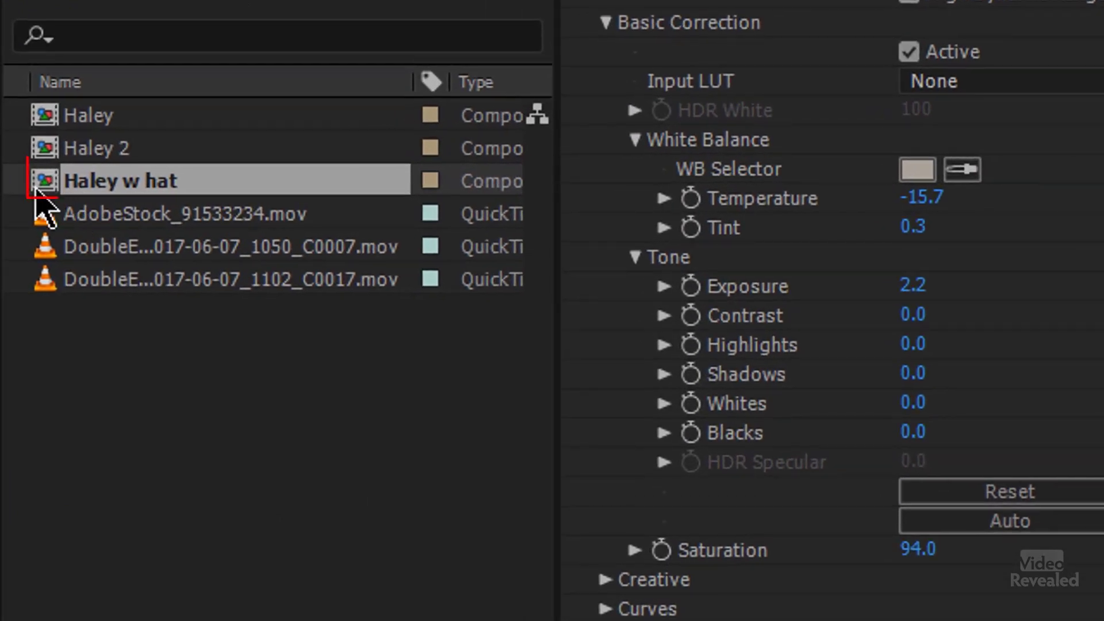
Create a new composition from the keyed hat composition and move the playhead to 10:50:28:06
{"action": "left_click", "coordinate": [36, 189]}
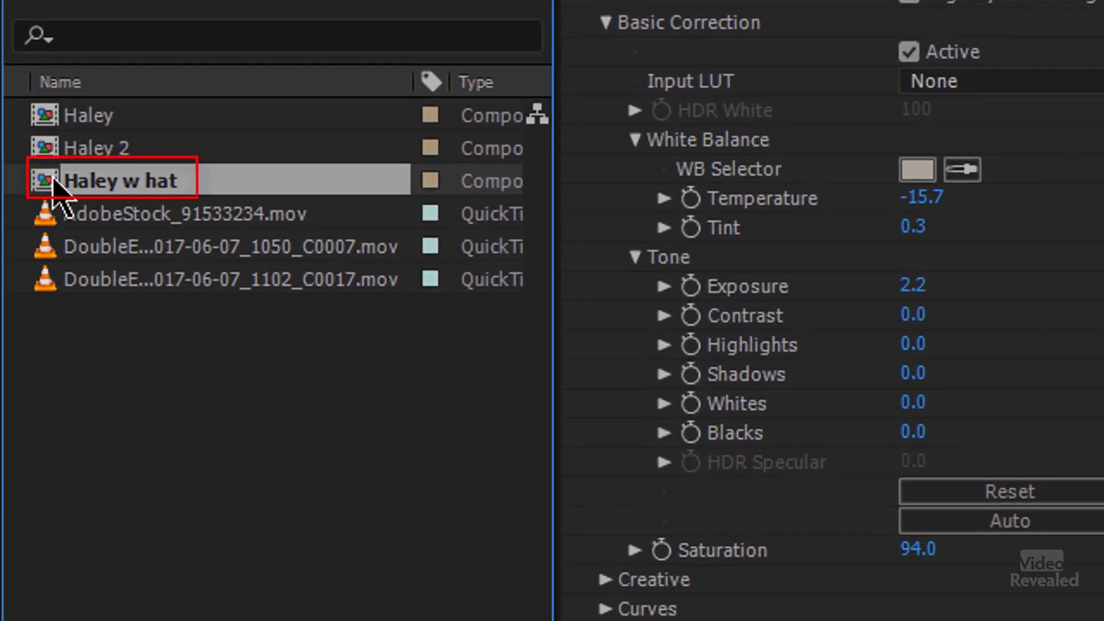
{"action": "left_click_drag", "start_coordinate": [55, 184], "coordinate": [105, 375]}
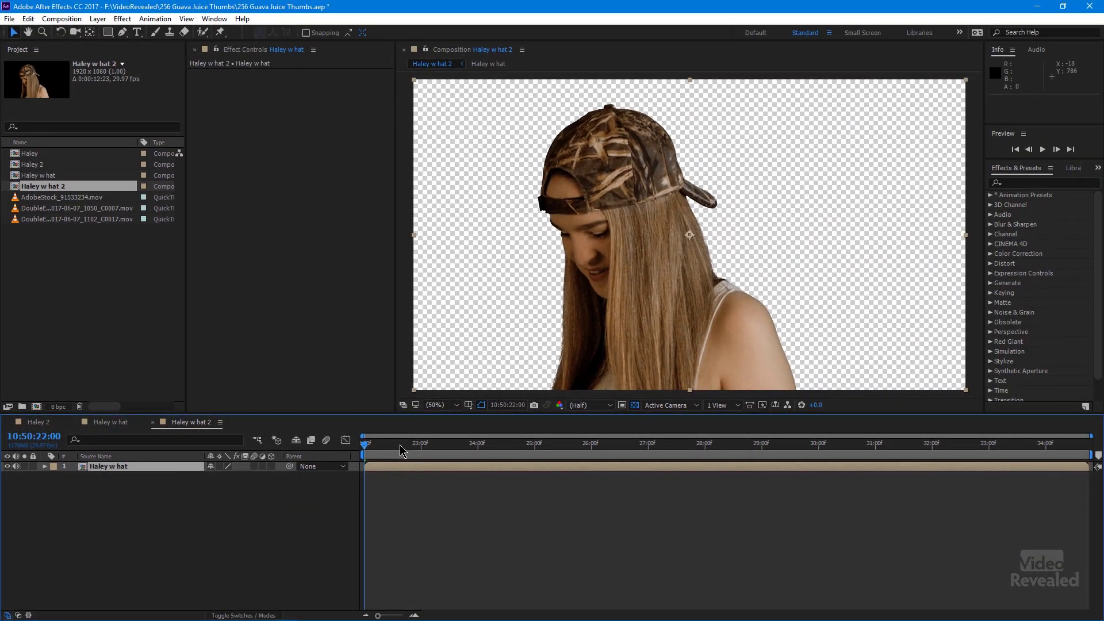
{"action": "left_click_drag", "start_coordinate": [503, 449], "coordinate": [707, 451]}
{"action": "key", "text": "space"}
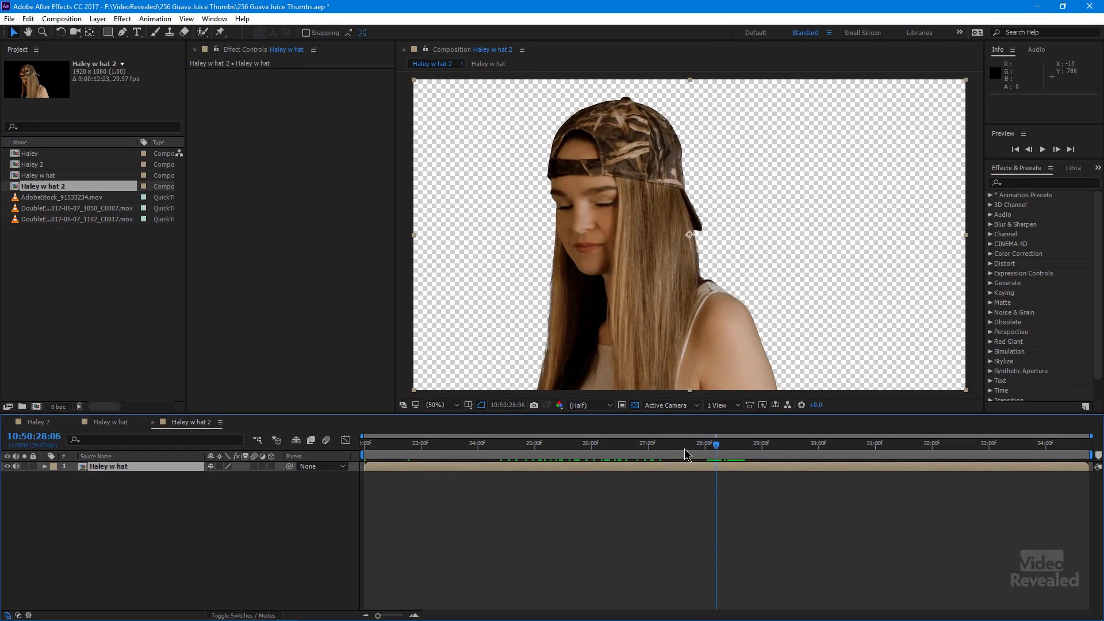
Toggle the transparency grid off and on, and place AdobeStock_91533234.mov beneath the nested hat layer as its background
{"action": "left_click", "coordinate": [635, 405]}
{"action": "left_click", "coordinate": [635, 405]}
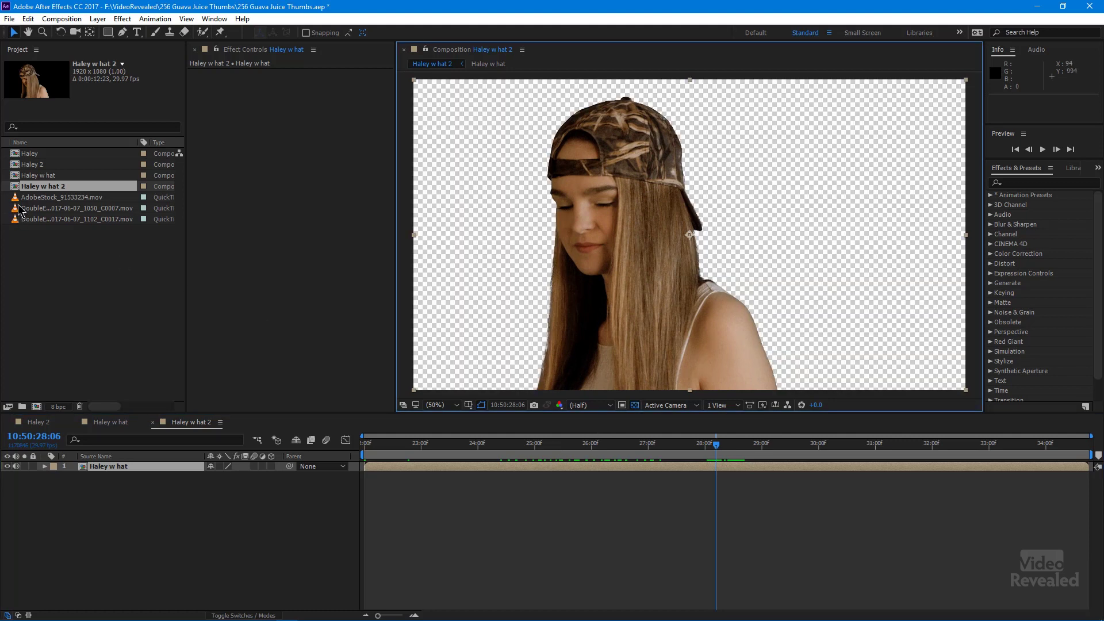
{"action": "left_click_drag", "start_coordinate": [19, 201], "coordinate": [77, 519]}
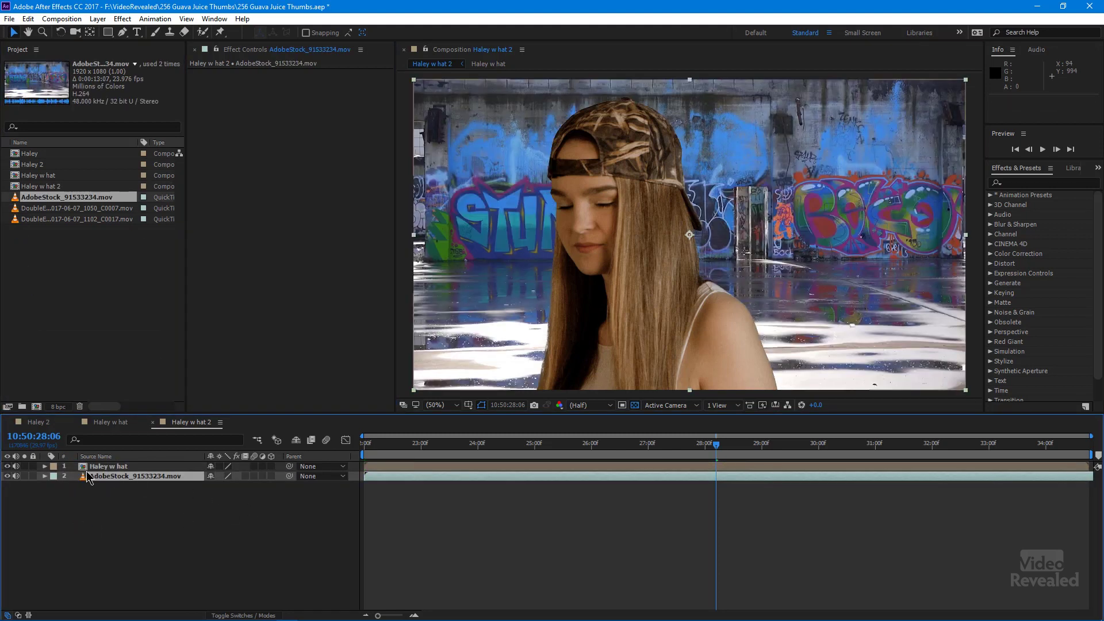
Find the Camera Lens Blur effect by searching for "lens" and apply it to the AdobeStock_91533234.mov layer
{"action": "left_click", "coordinate": [83, 475]}
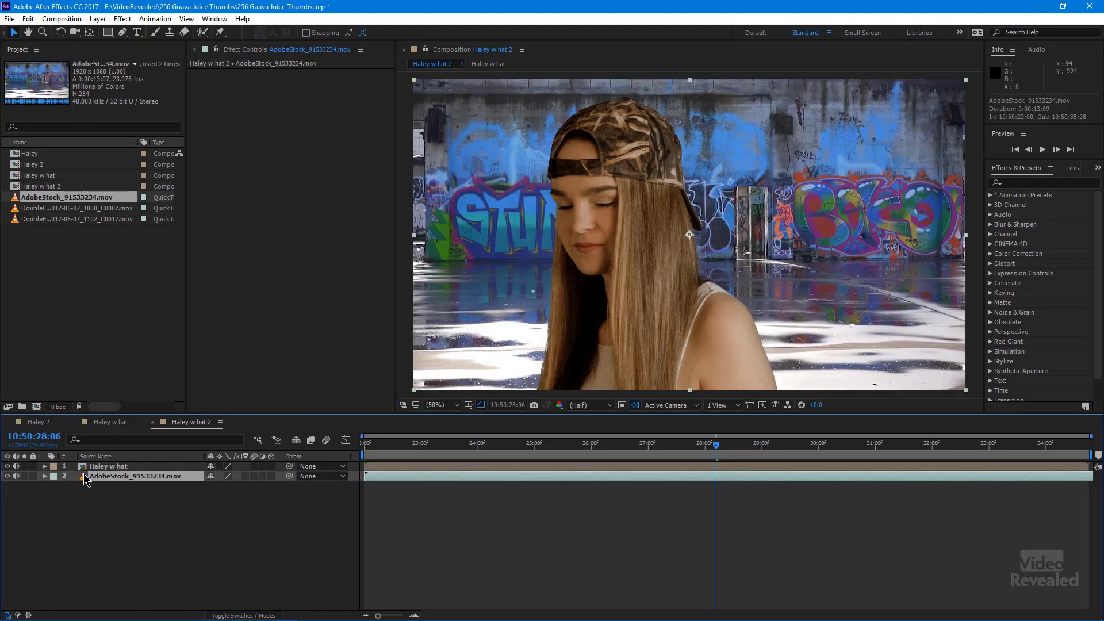
{"action": "left_click", "coordinate": [1051, 184]}
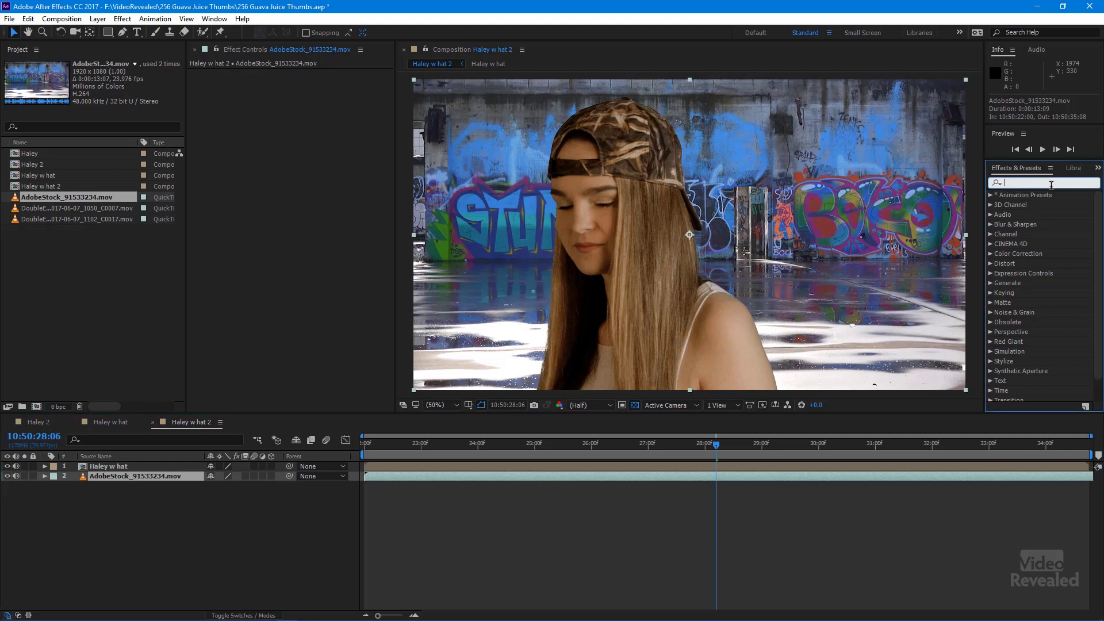
{"action": "type", "text": "g"}
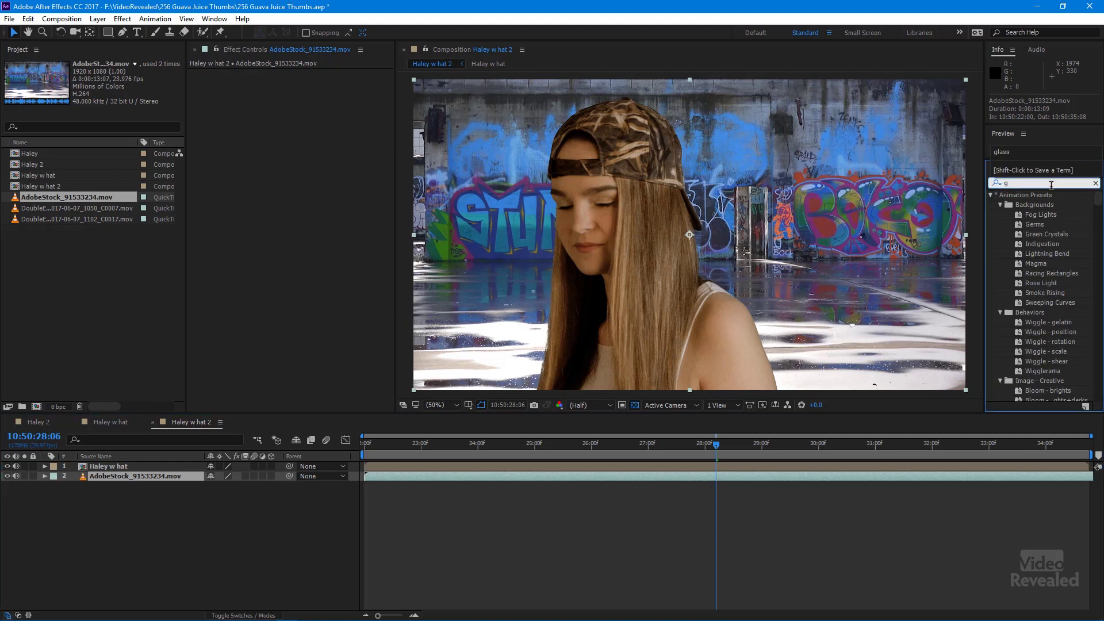
{"action": "type", "text": "lens"}
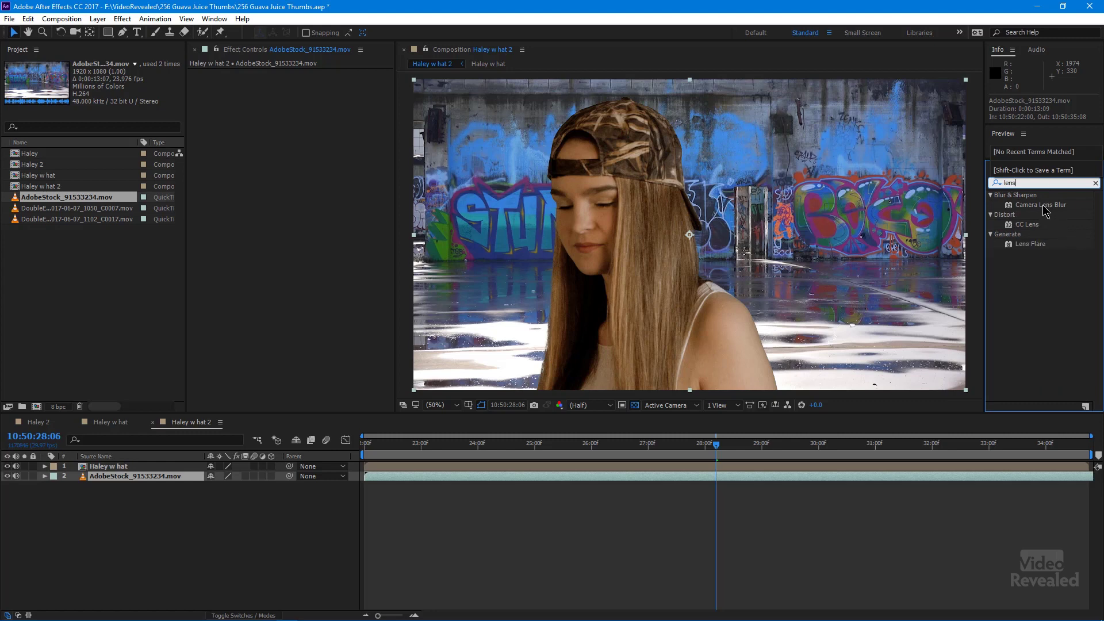
{"action": "key", "text": "ctrl+Up"}
{"action": "left_click", "coordinate": [1043, 206]}
{"action": "left_click_drag", "start_coordinate": [1000, 213], "coordinate": [153, 477]}
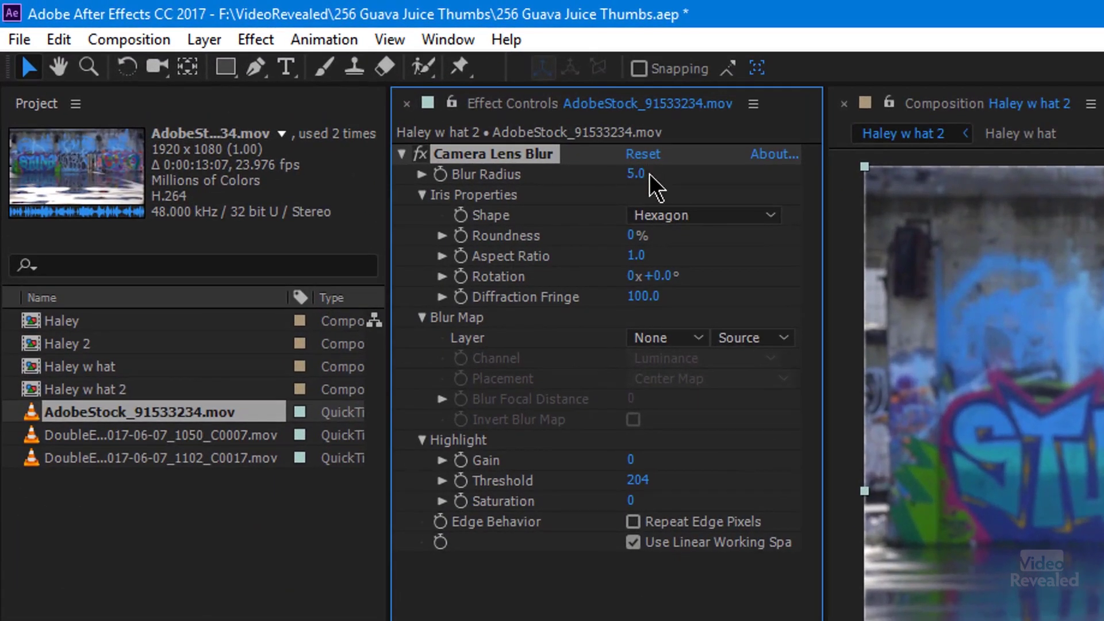
Set the Camera Lens Blur radius to 24 and enable Repeat Edge Pixels
{"action": "left_click_drag", "start_coordinate": [641, 180], "coordinate": [672, 180]}
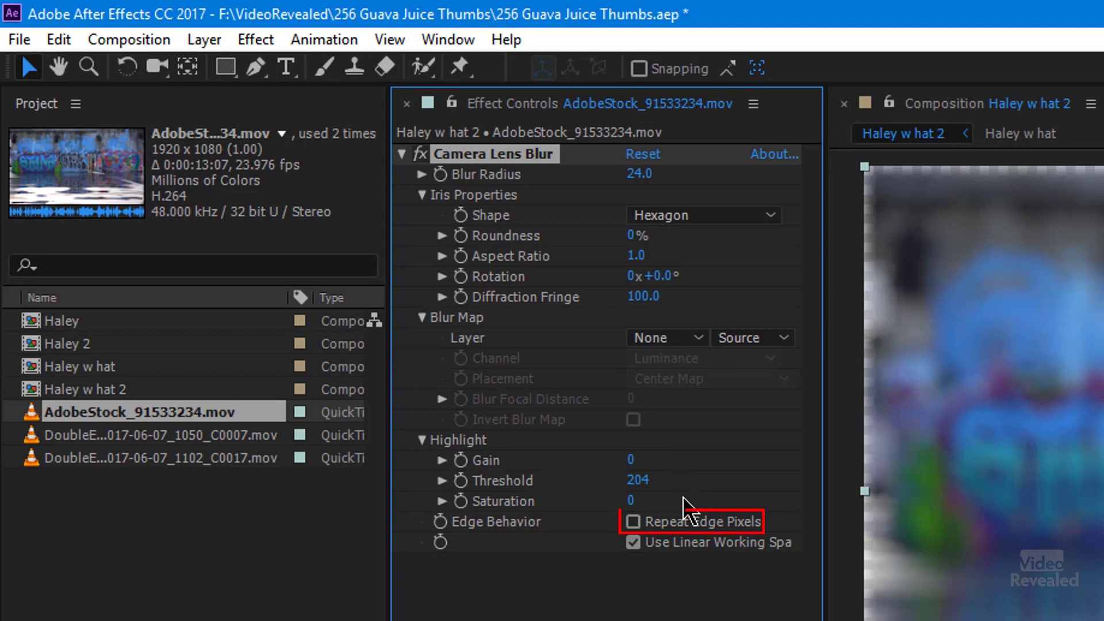
{"action": "left_click", "coordinate": [679, 524]}
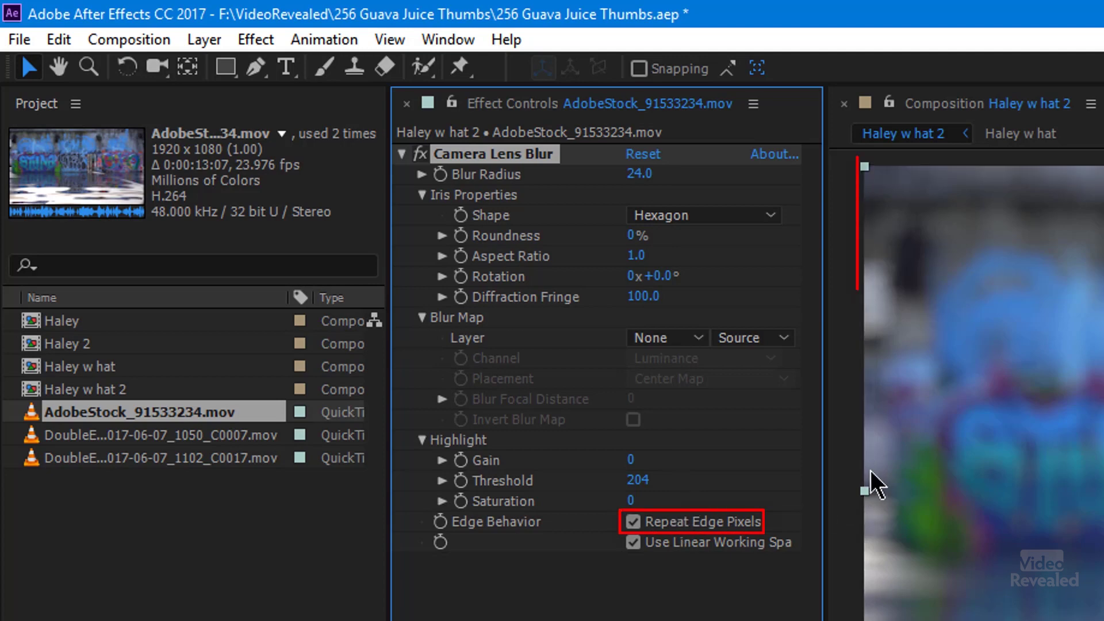
{"action": "left_click", "coordinate": [694, 521]}
{"action": "left_click", "coordinate": [693, 522]}
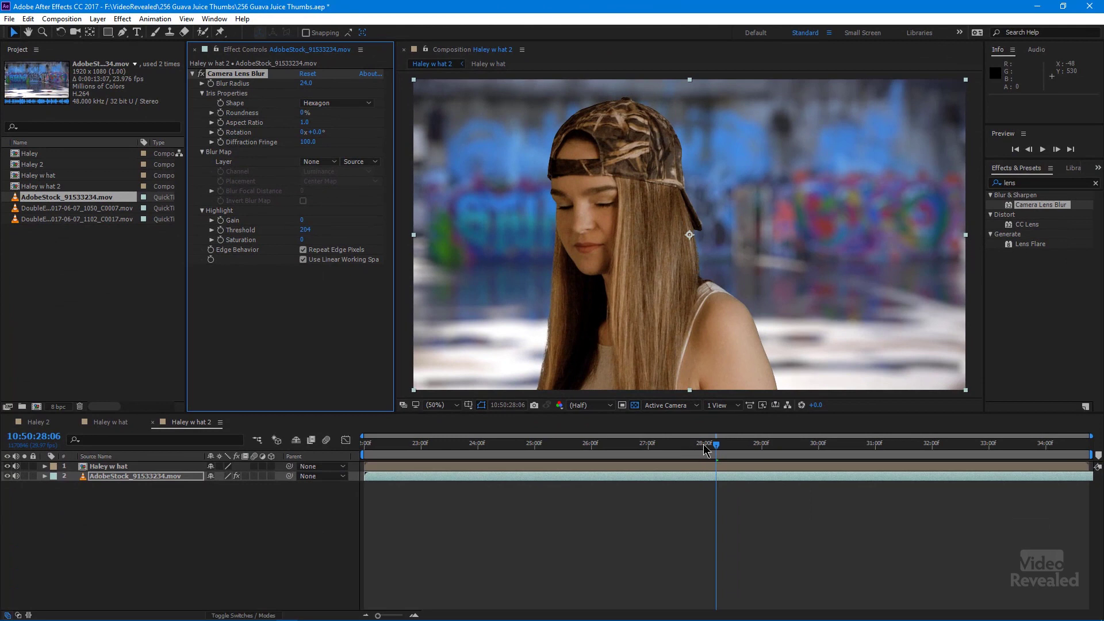
Move the playhead to 10:50:29:23 and add a Stroke layer style to the nested hat layer
{"action": "left_click_drag", "start_coordinate": [706, 451], "coordinate": [807, 443]}
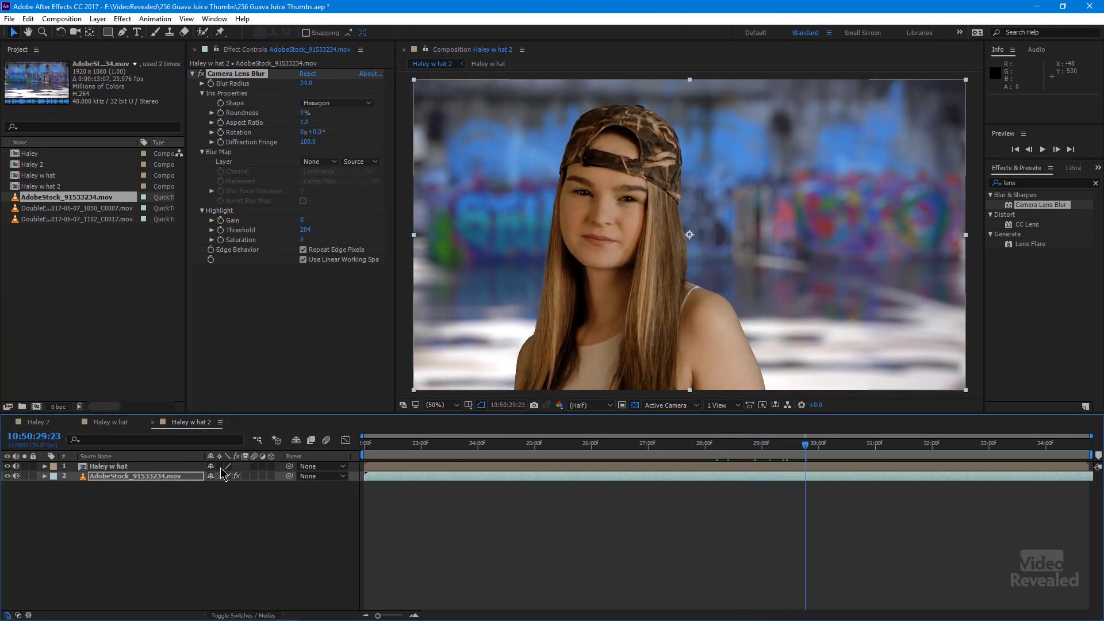
{"action": "left_click", "coordinate": [154, 468]}
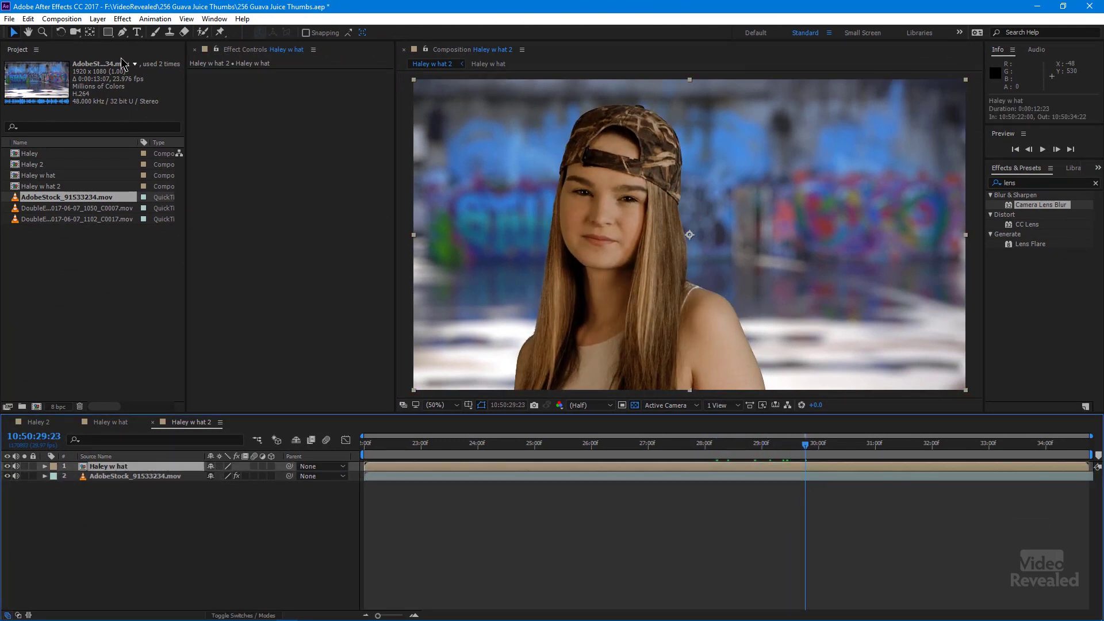
{"action": "left_click", "coordinate": [98, 19]}
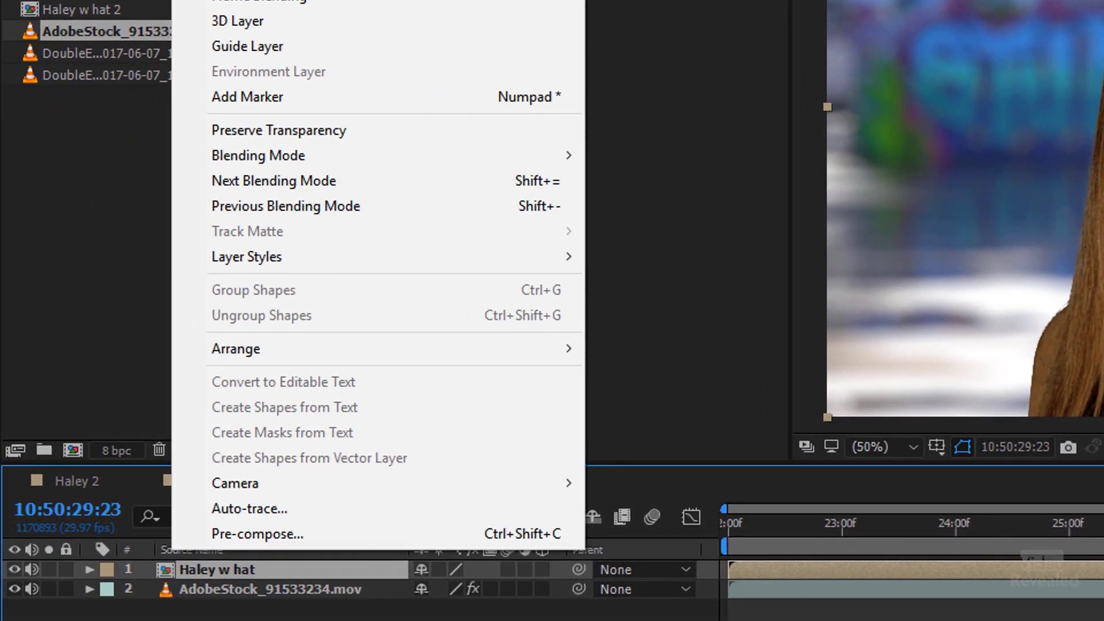
{"action": "mouse_move", "coordinate": [309, 259]}
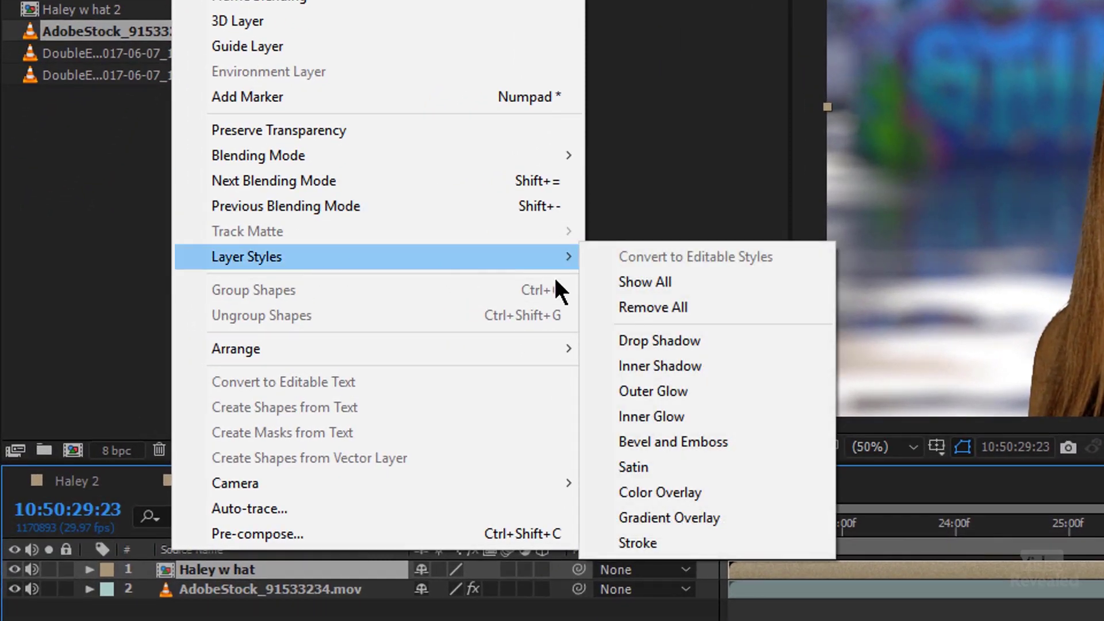
{"action": "left_click", "coordinate": [705, 539]}
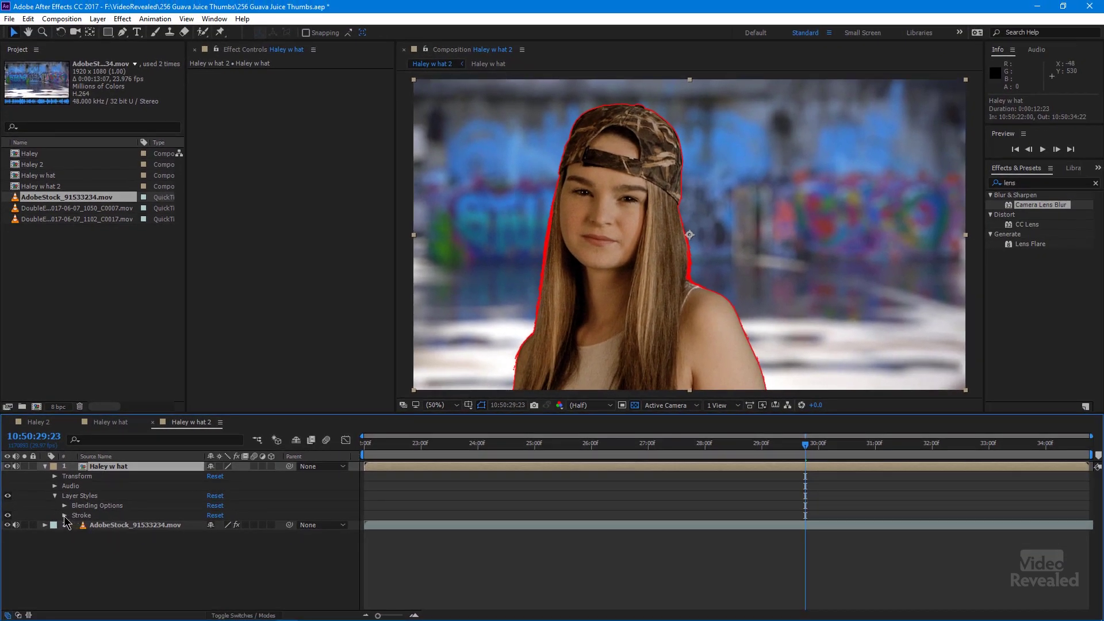
Set the stroke colour to white (FFFFFF) and its size to about 45.7, and collapse the stroke settings
{"action": "left_click", "coordinate": [64, 515]}
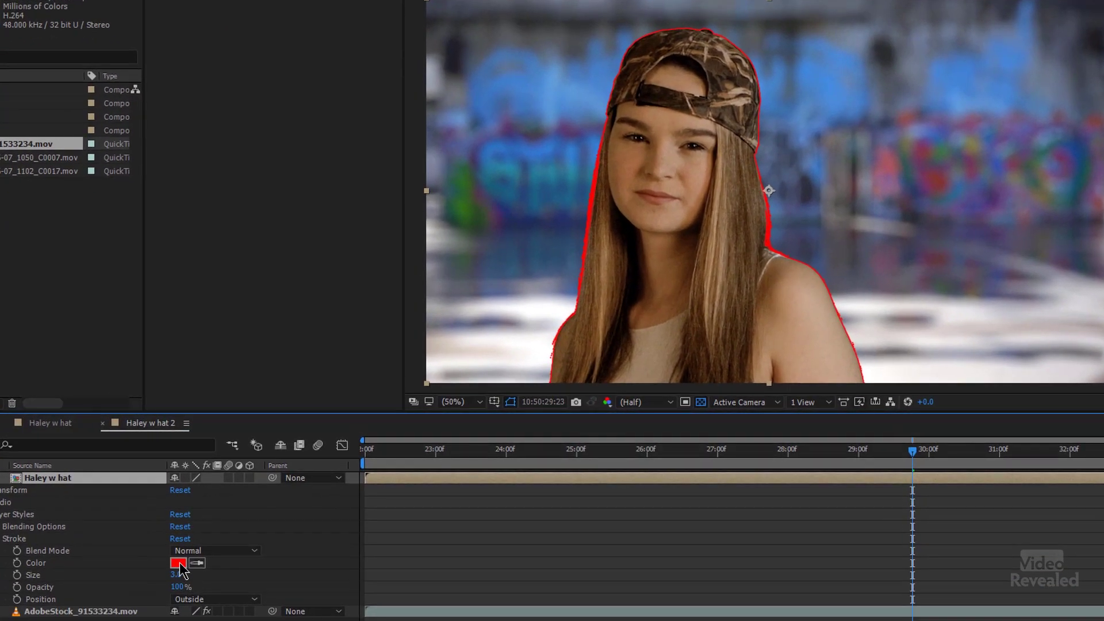
{"action": "left_click", "coordinate": [213, 535]}
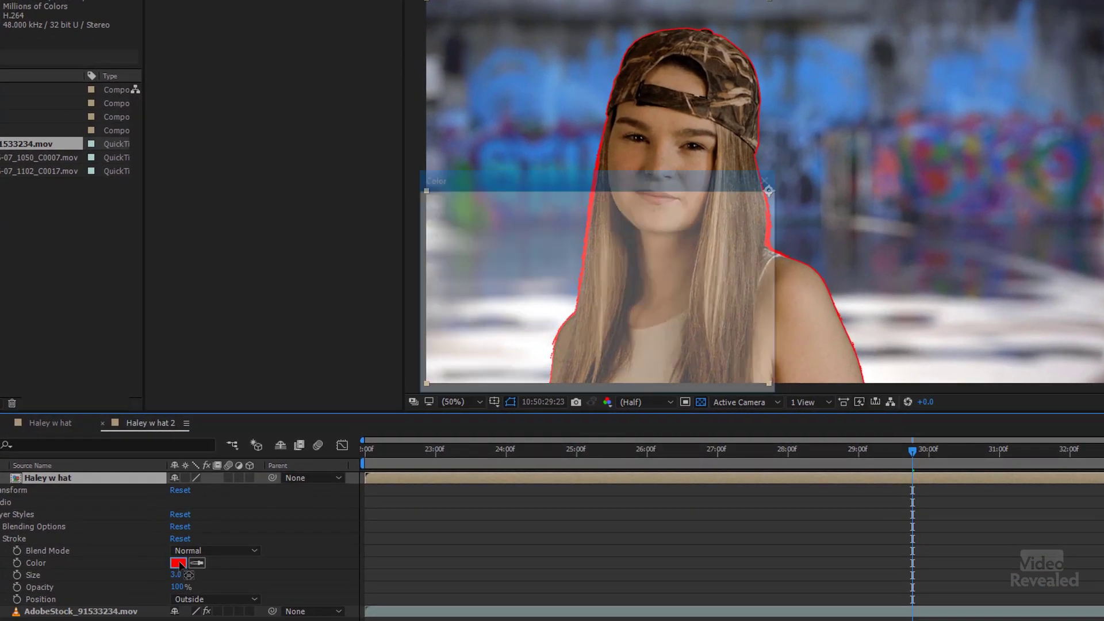
{"action": "left_click", "coordinate": [429, 202]}
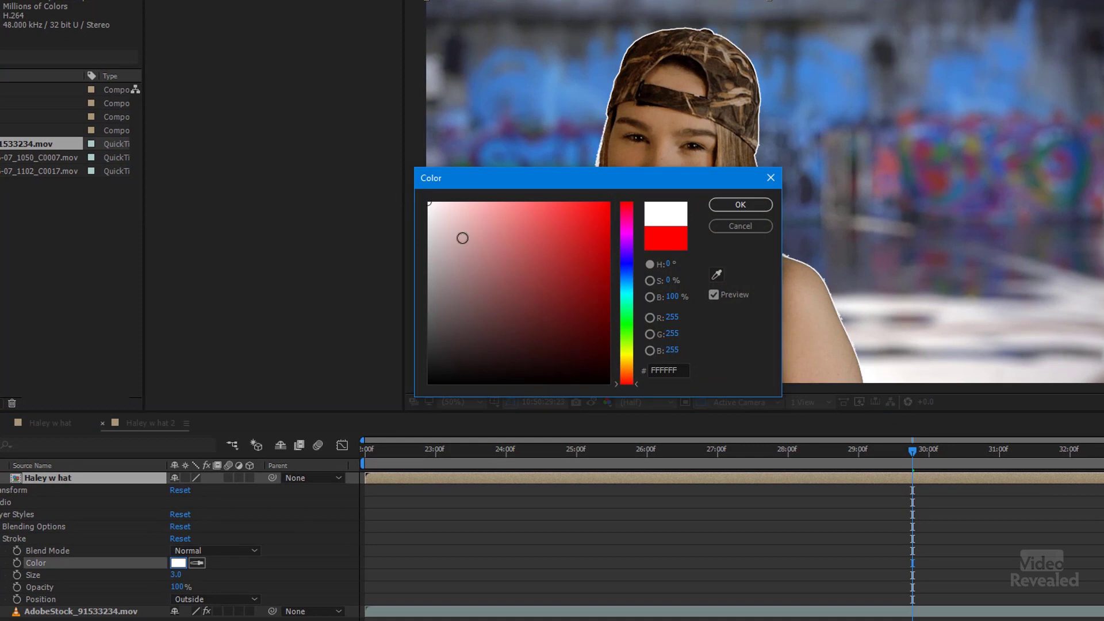
{"action": "left_click", "coordinate": [768, 207]}
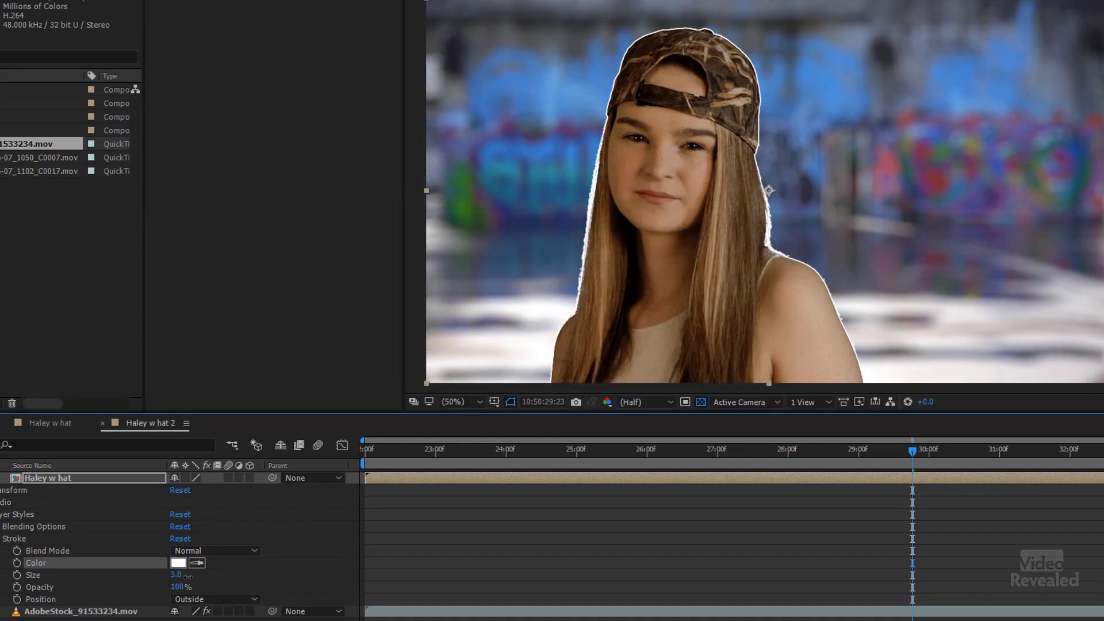
{"action": "left_click_drag", "start_coordinate": [188, 577], "coordinate": [443, 543]}
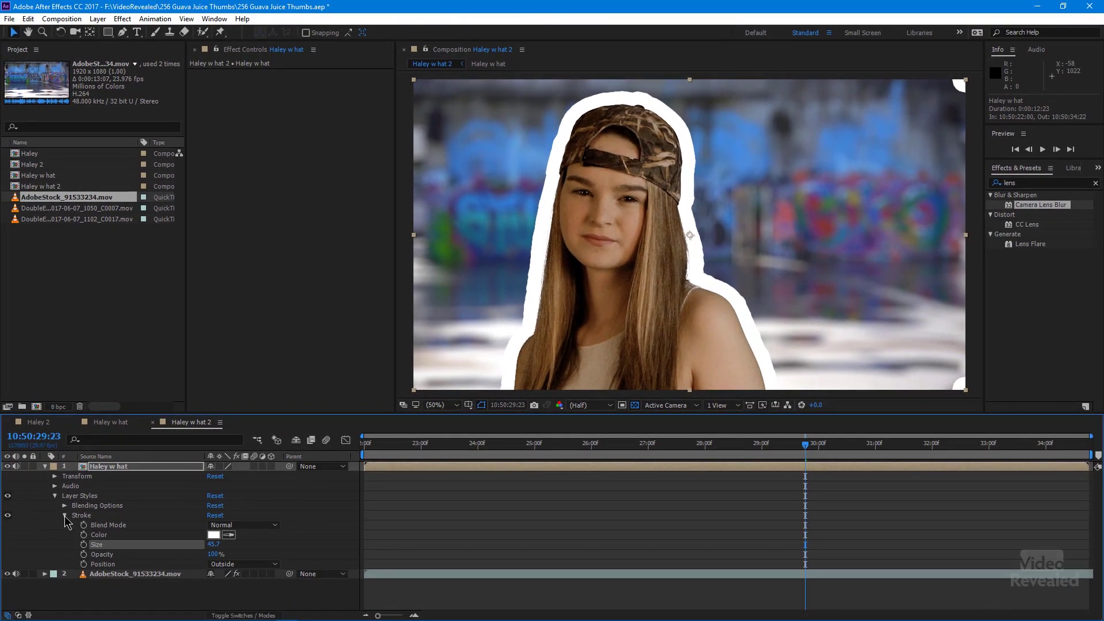
{"action": "left_click", "coordinate": [0, 538]}
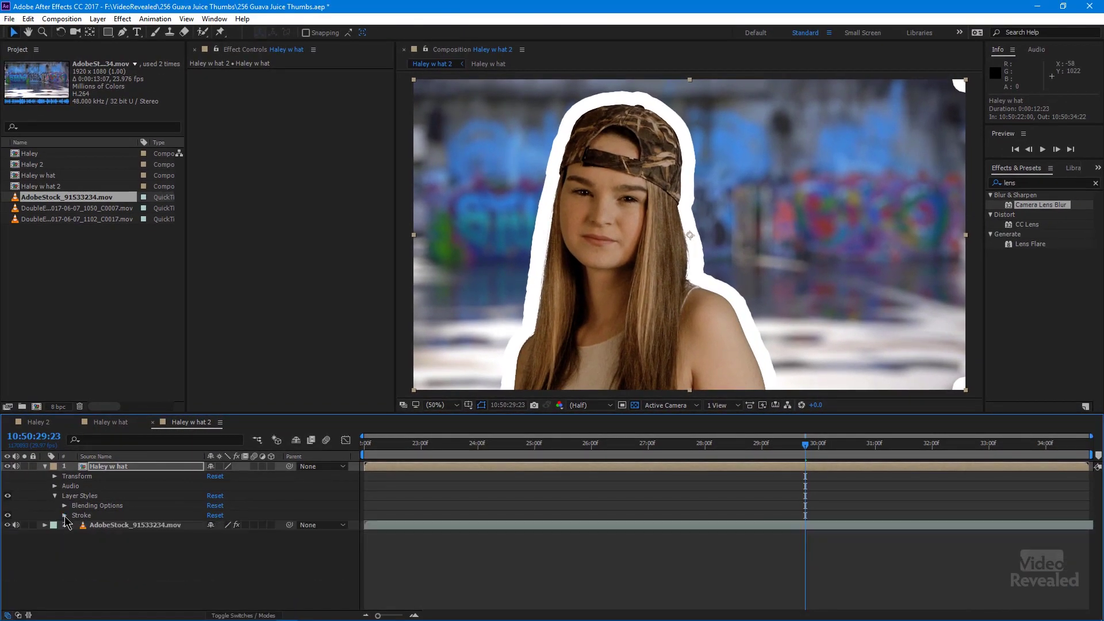
Add a Drop Shadow layer style to the nested hat layer and set the shadow's opacity to 100%
{"action": "left_click", "coordinate": [98, 19]}
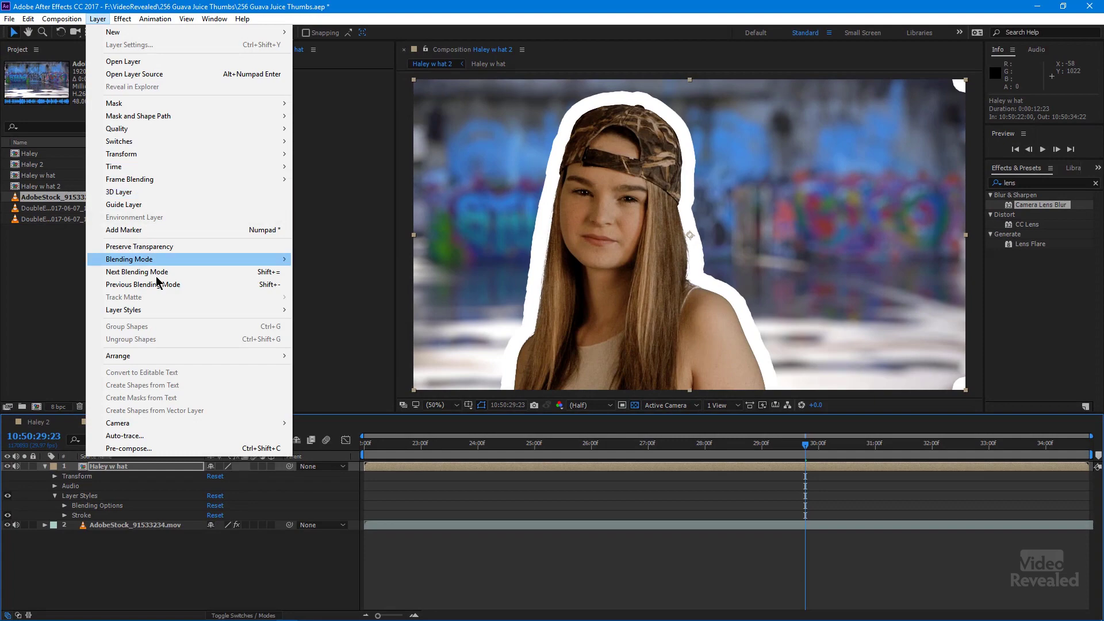
{"action": "mouse_move", "coordinate": [291, 308]}
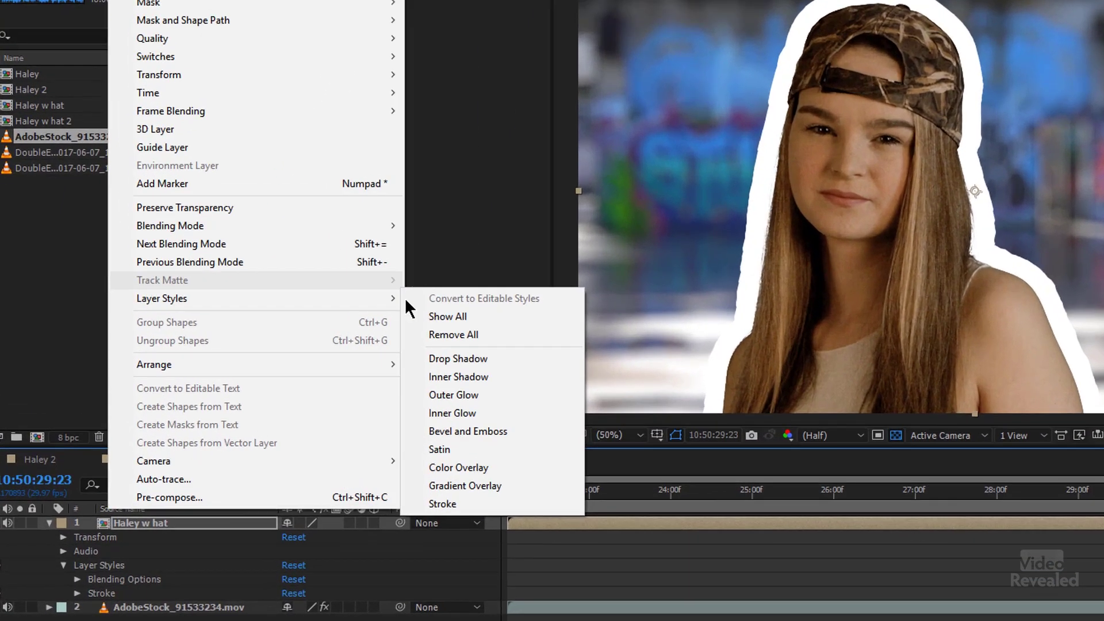
{"action": "left_click", "coordinate": [492, 359]}
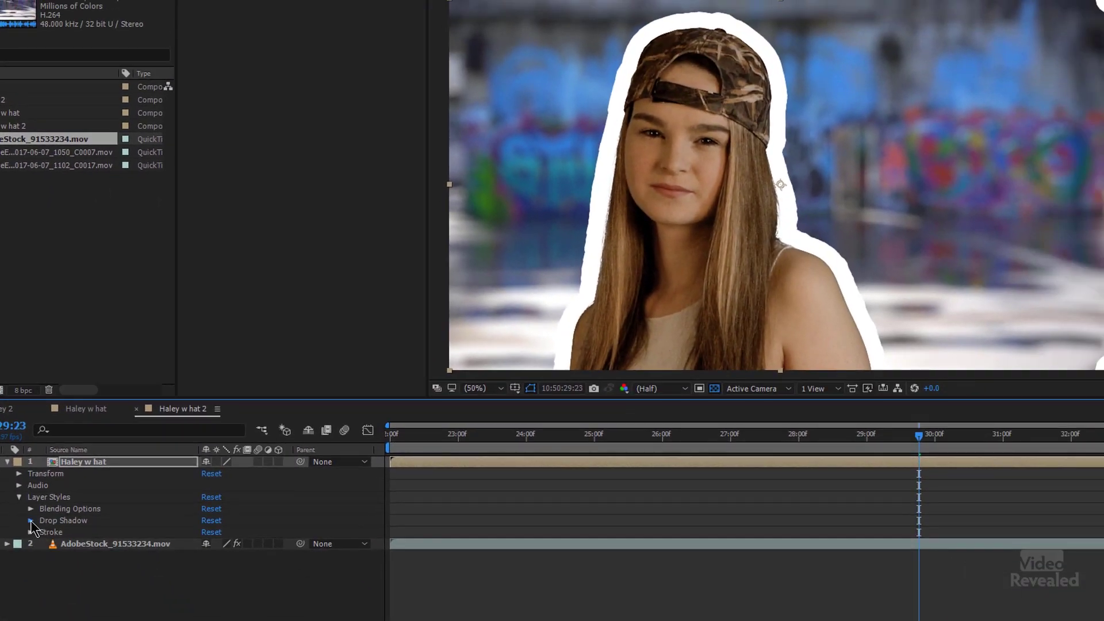
{"action": "left_click", "coordinate": [51, 577]}
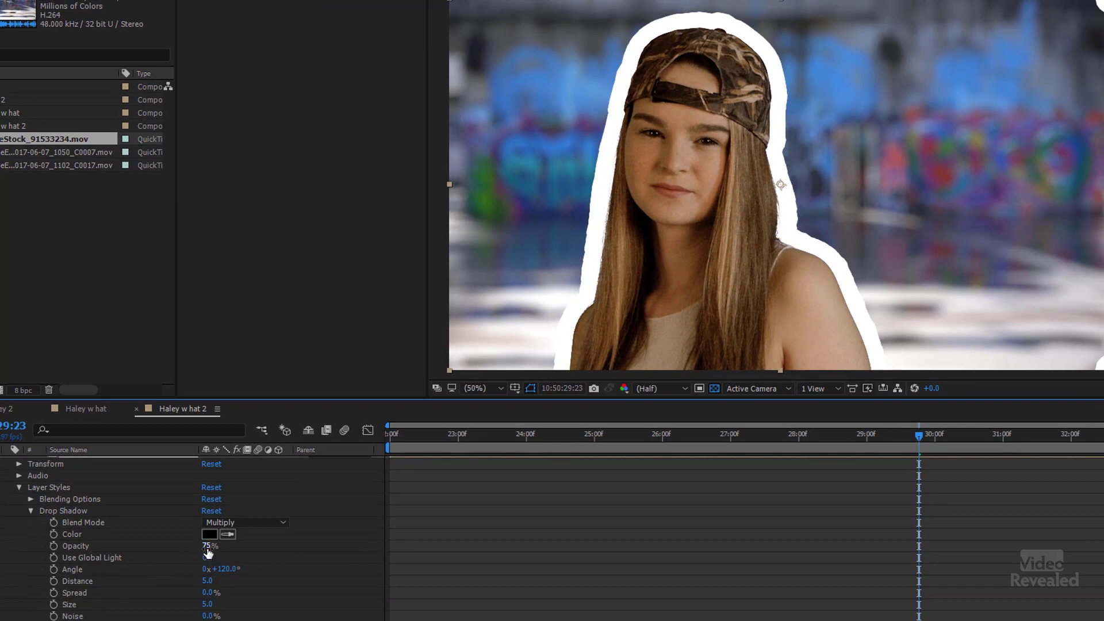
{"action": "left_click_drag", "start_coordinate": [245, 544], "coordinate": [297, 546]}
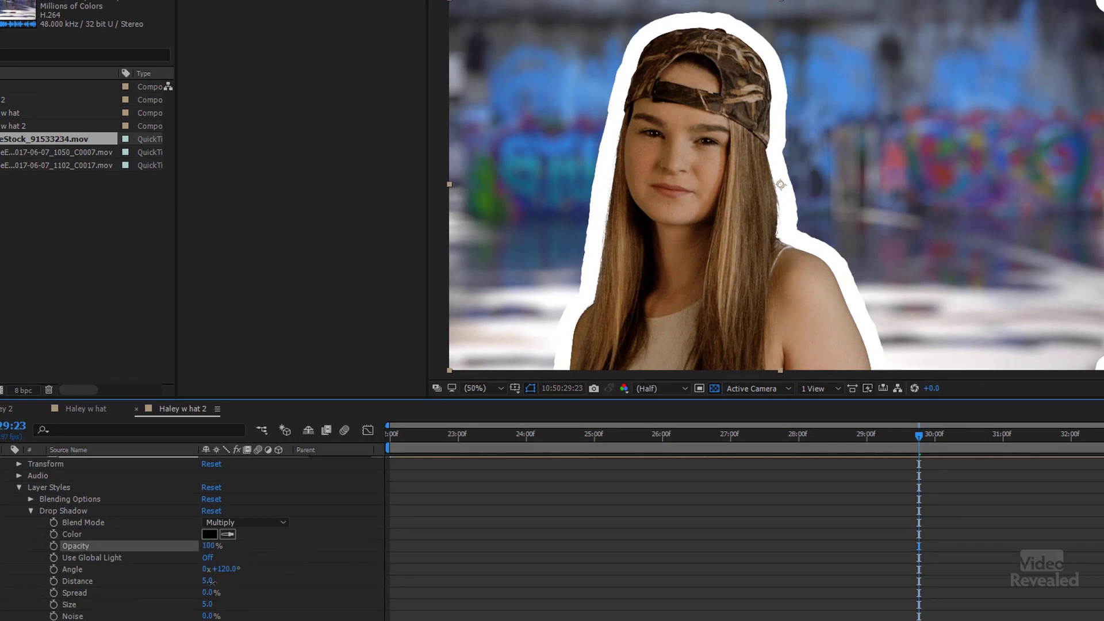
Set the drop shadow's distance to 98 and angle to 166°, with the spread at 0%
{"action": "left_click_drag", "start_coordinate": [208, 580], "coordinate": [315, 556]}
{"action": "left_click_drag", "start_coordinate": [221, 569], "coordinate": [165, 617]}
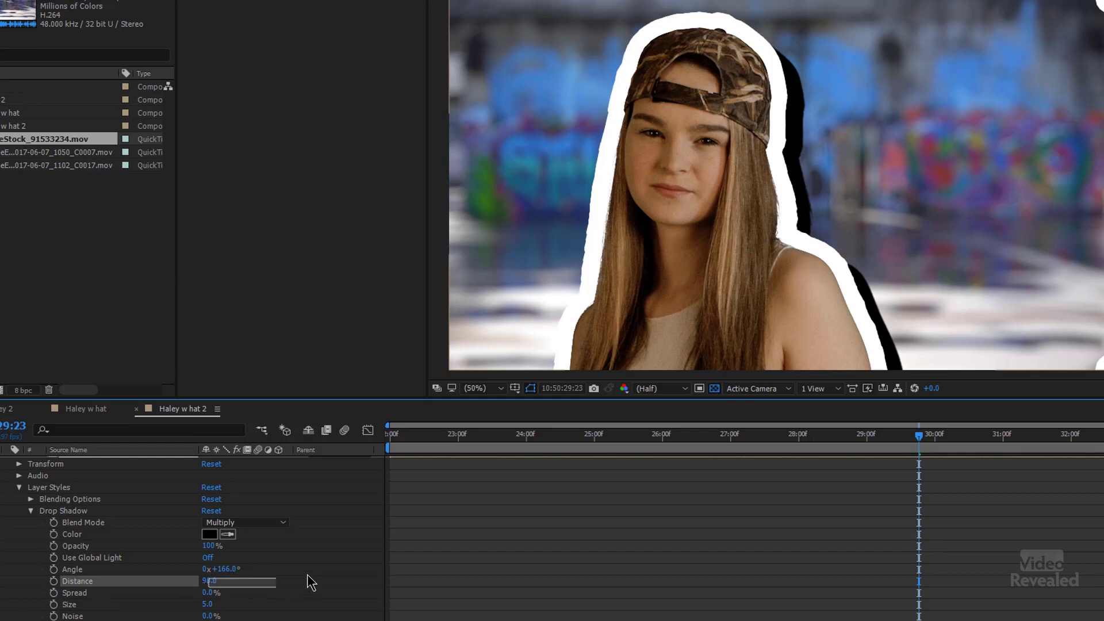
{"action": "key", "text": "Return"}
{"action": "left_click_drag", "start_coordinate": [207, 594], "coordinate": [193, 574]}
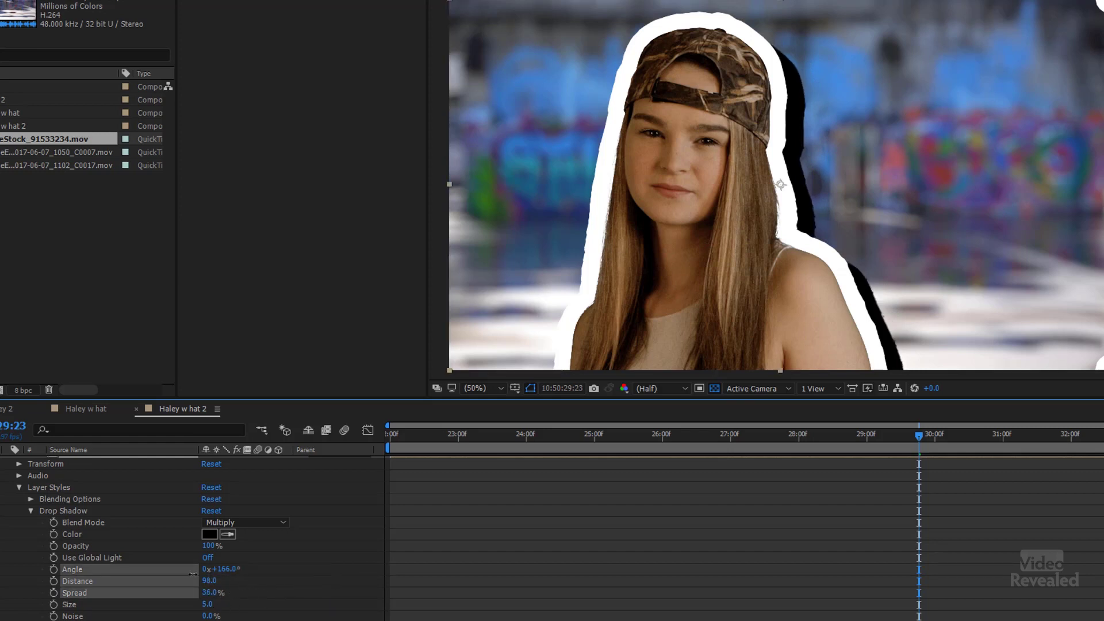
{"action": "left_click", "coordinate": [146, 593]}
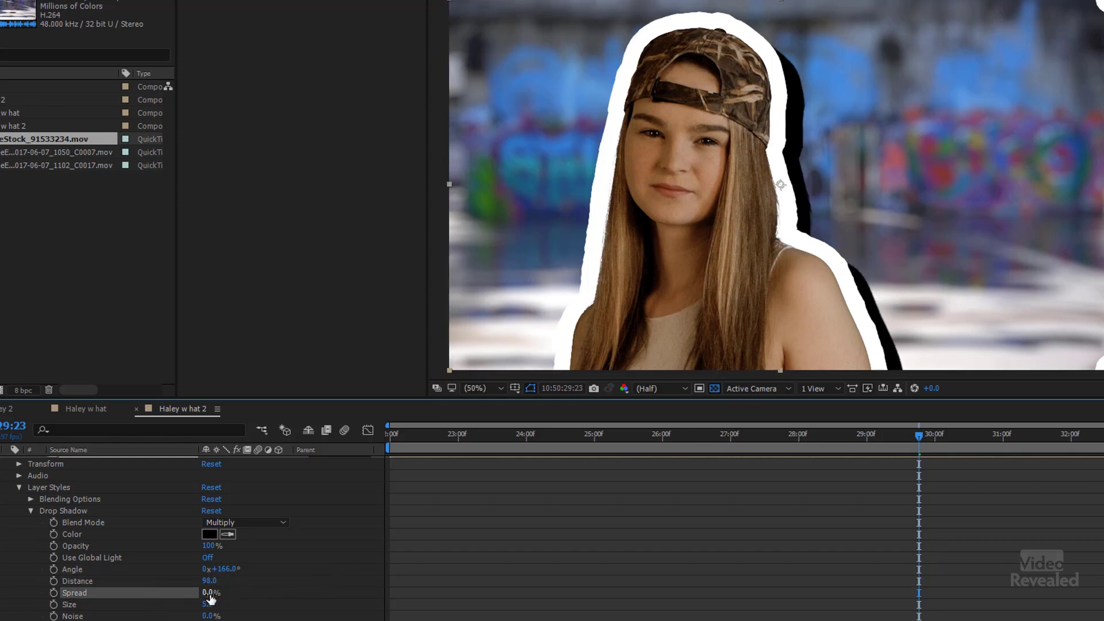
Soften the drop shadow by setting its size to 36, with the spread at 0%
{"action": "left_click_drag", "start_coordinate": [178, 595], "coordinate": [214, 591]}
{"action": "left_click_drag", "start_coordinate": [208, 605], "coordinate": [237, 604]}
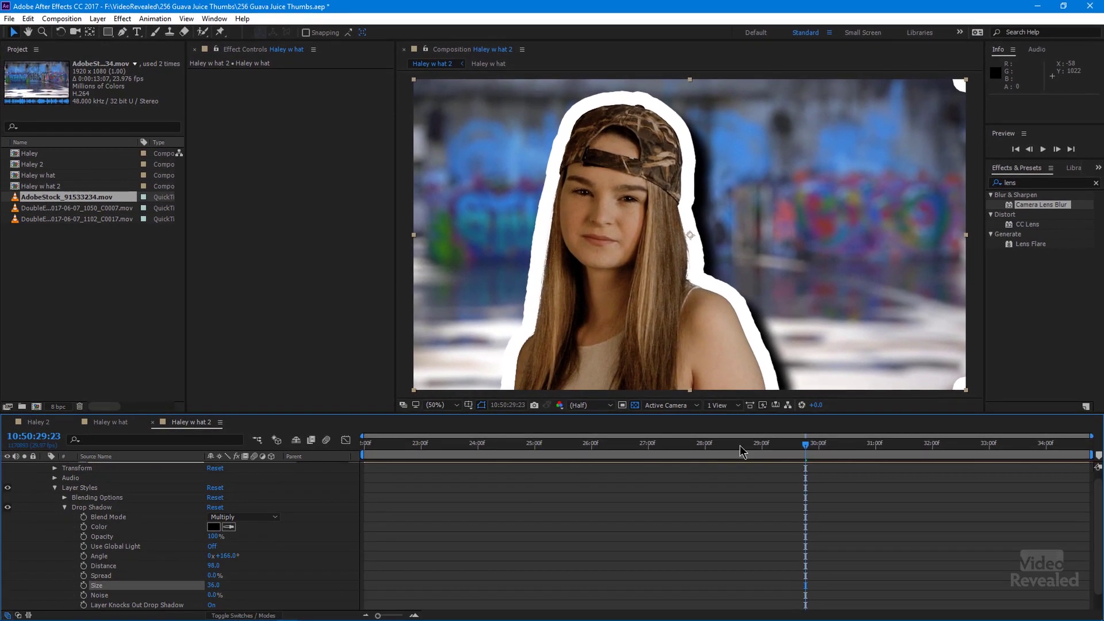
At 10:50:27:04, draw a rectangular mask about 1052 by 1190 px around the subject on the nested hat layer, excluding the stray edge strokes
{"action": "left_click_drag", "start_coordinate": [791, 435], "coordinate": [746, 463]}
{"action": "mouse_move", "coordinate": [643, 453]}
{"action": "left_mouse_down"}
{"action": "mouse_move", "coordinate": [610, 453]}
{"action": "mouse_move", "coordinate": [652, 448]}
{"action": "left_mouse_up"}
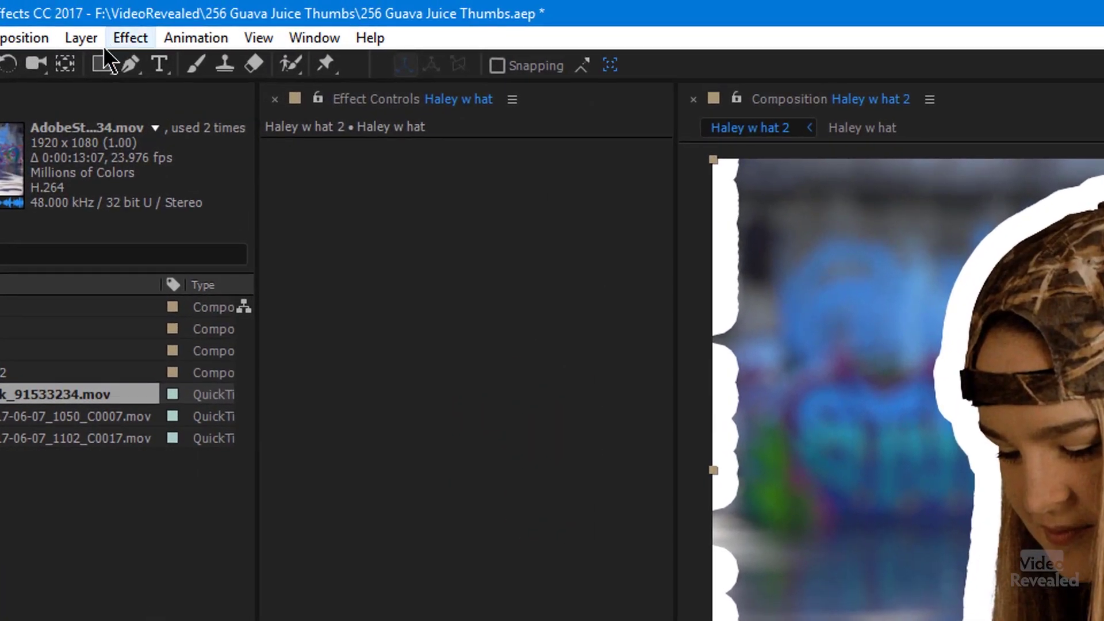
{"action": "left_click", "coordinate": [99, 64]}
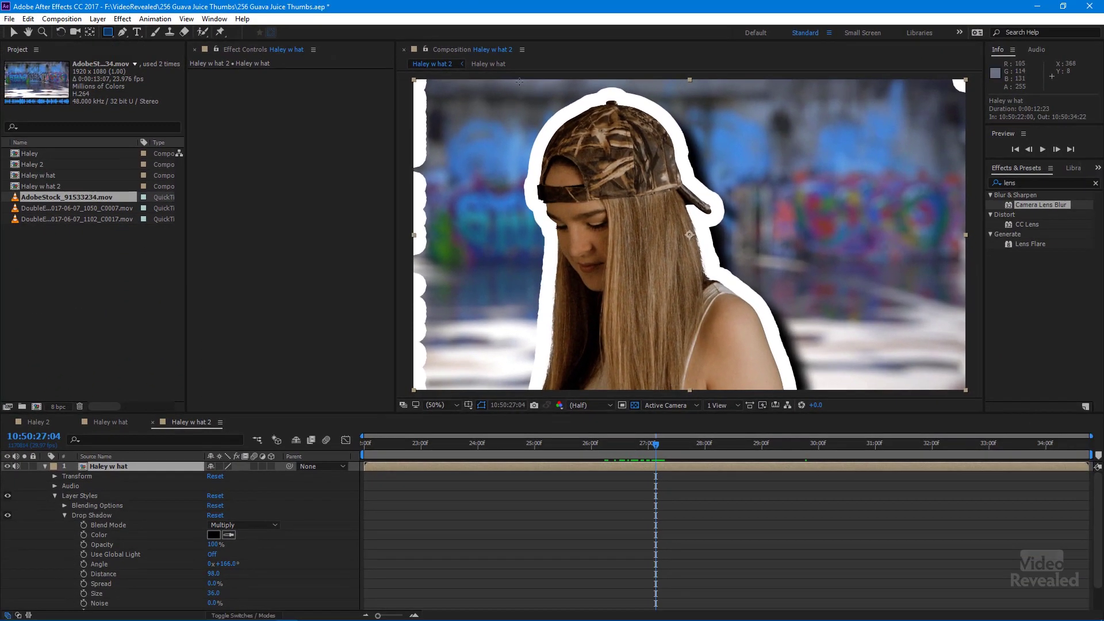
{"action": "left_click_drag", "start_coordinate": [511, 81], "coordinate": [793, 420]}
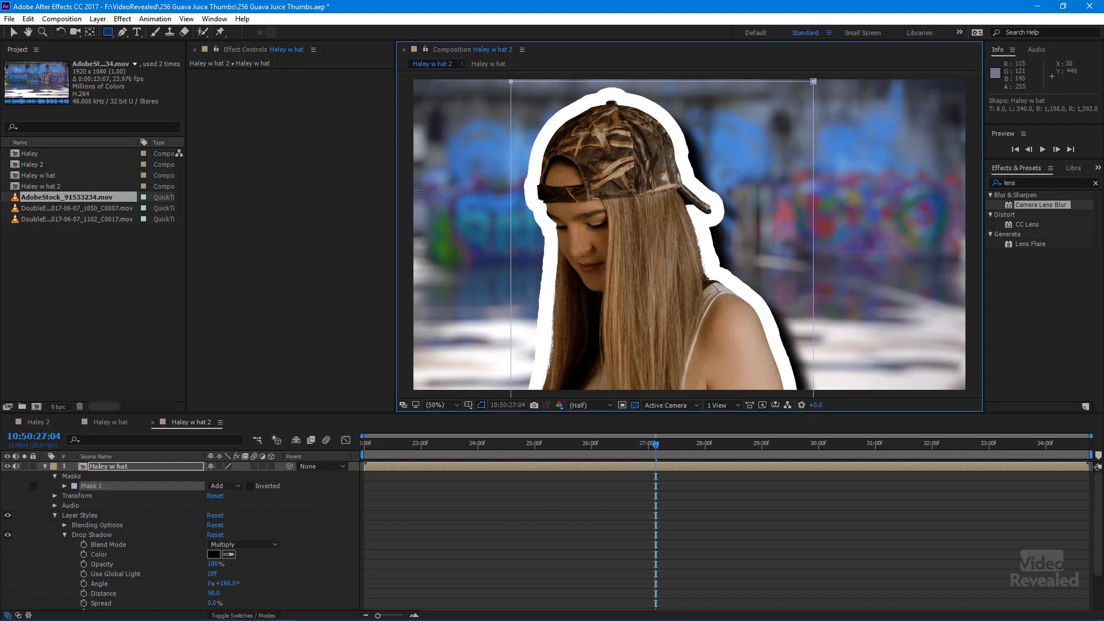
Check the masked subject up to 10:50:29:18, deselect all layers and play the composition preview
{"action": "left_click_drag", "start_coordinate": [633, 446], "coordinate": [780, 452]}
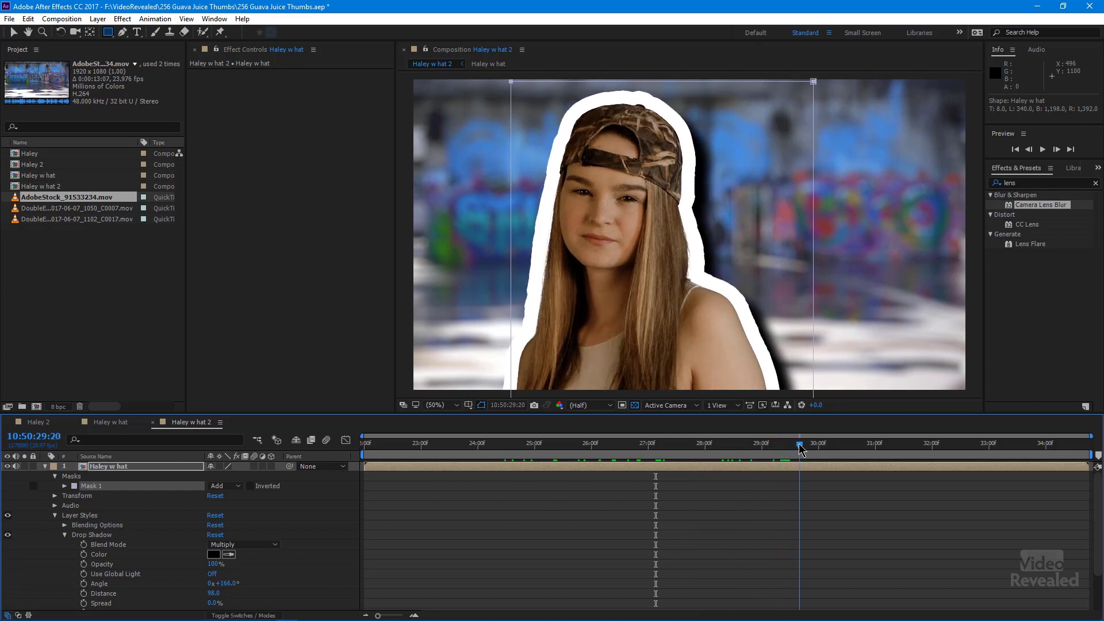
{"action": "mouse_move", "coordinate": [801, 451]}
{"action": "left_mouse_down"}
{"action": "mouse_move", "coordinate": [777, 450]}
{"action": "mouse_move", "coordinate": [797, 450]}
{"action": "left_mouse_up"}
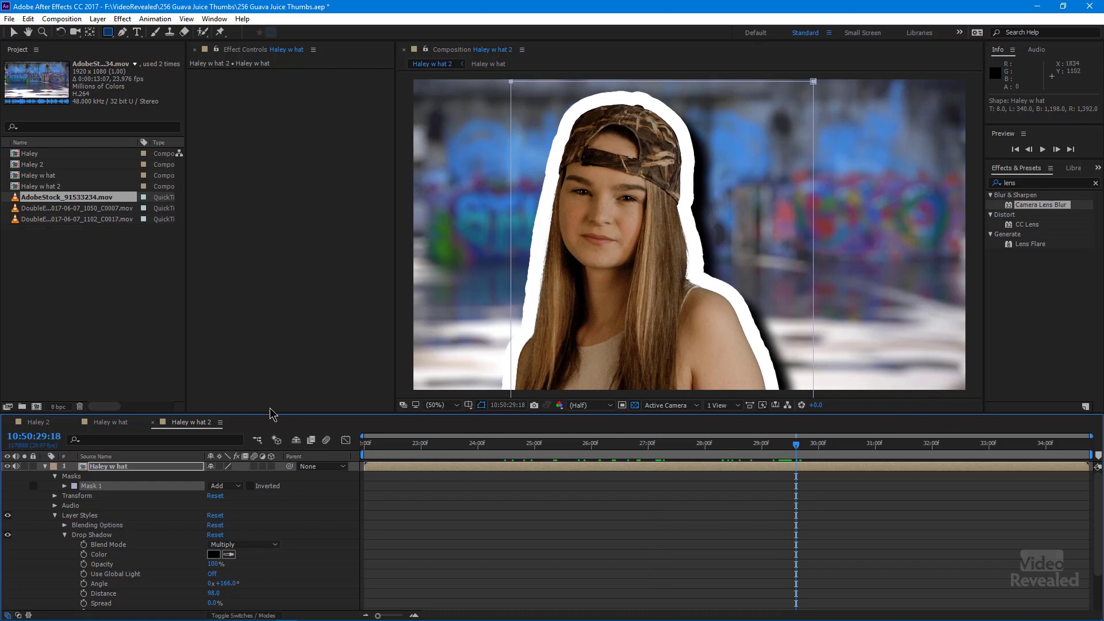
{"action": "key", "text": "ctrl+shift+a"}
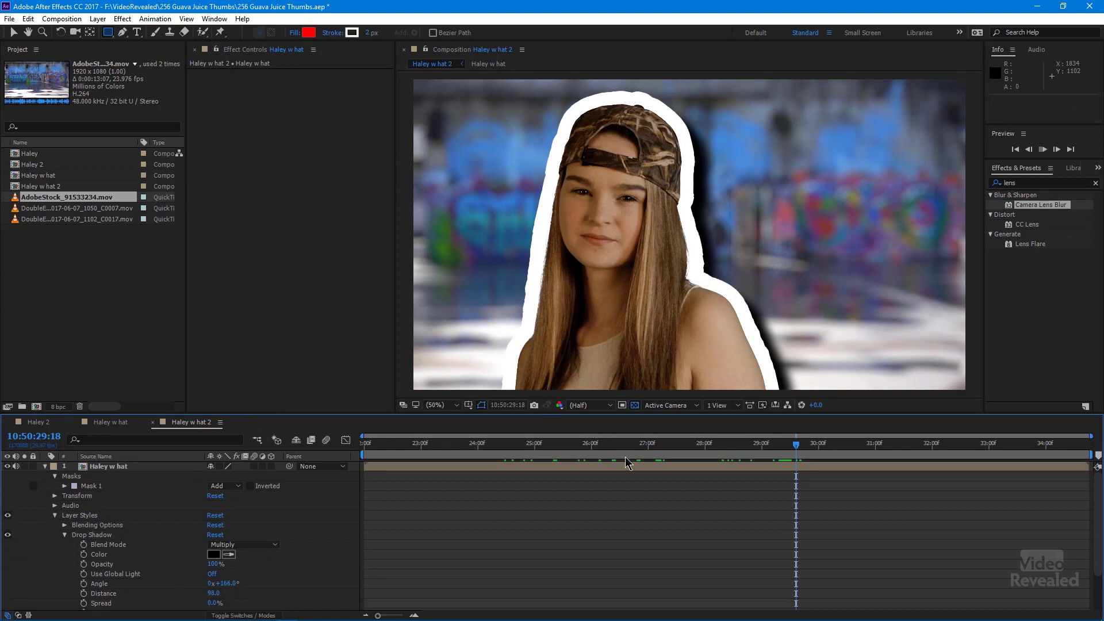
{"action": "key", "text": "space"}
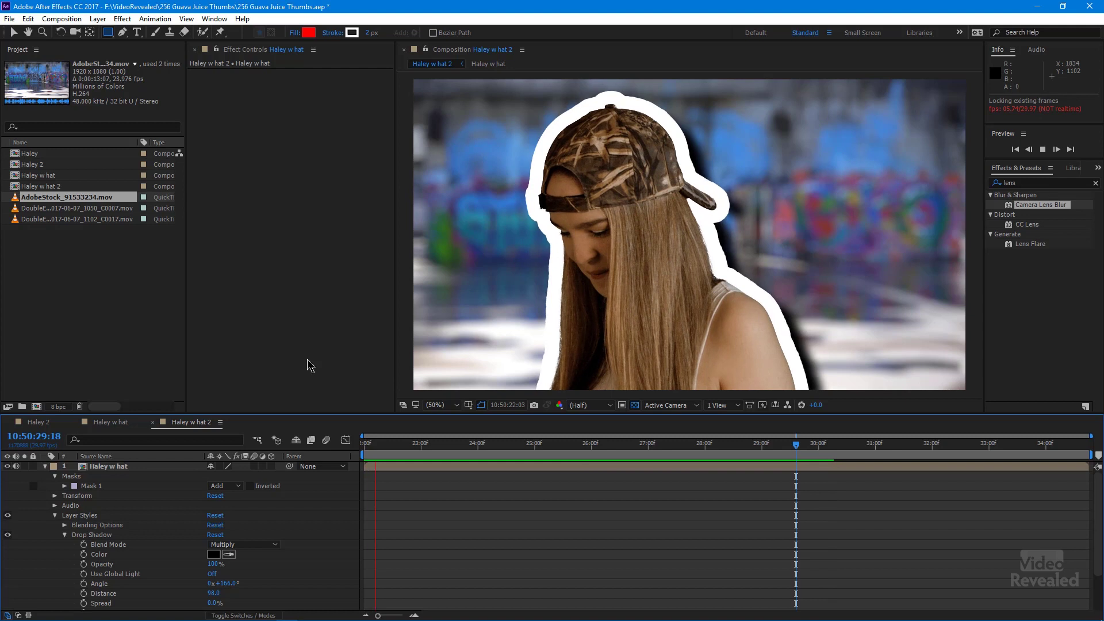